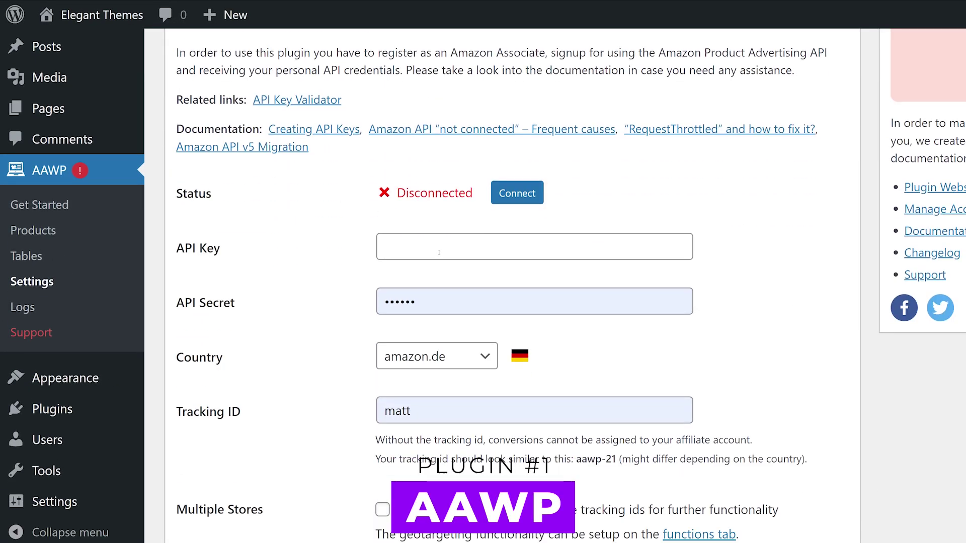
Set the AAWP store country to amazon.com
click(436, 356)
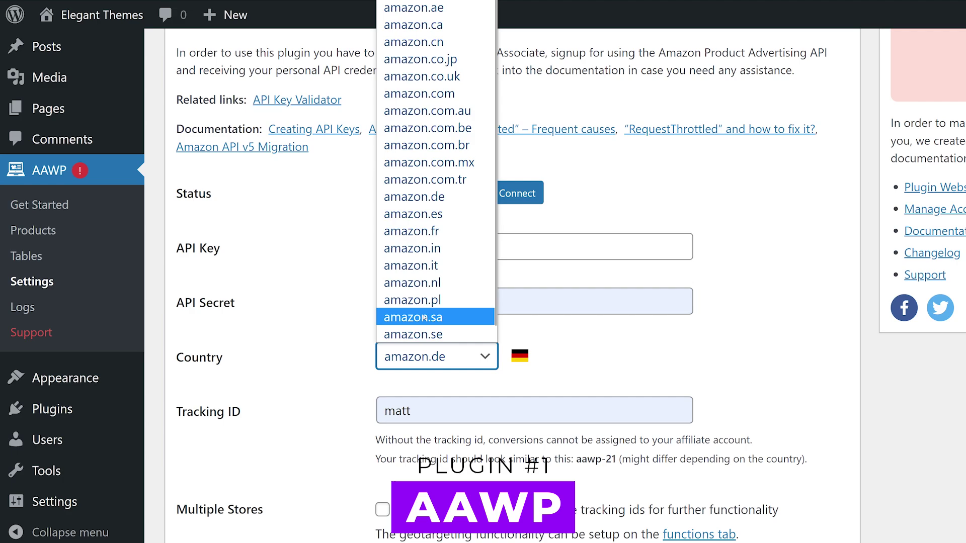
scroll(432, 302, down, 1)
scroll(427, 161, up, 1)
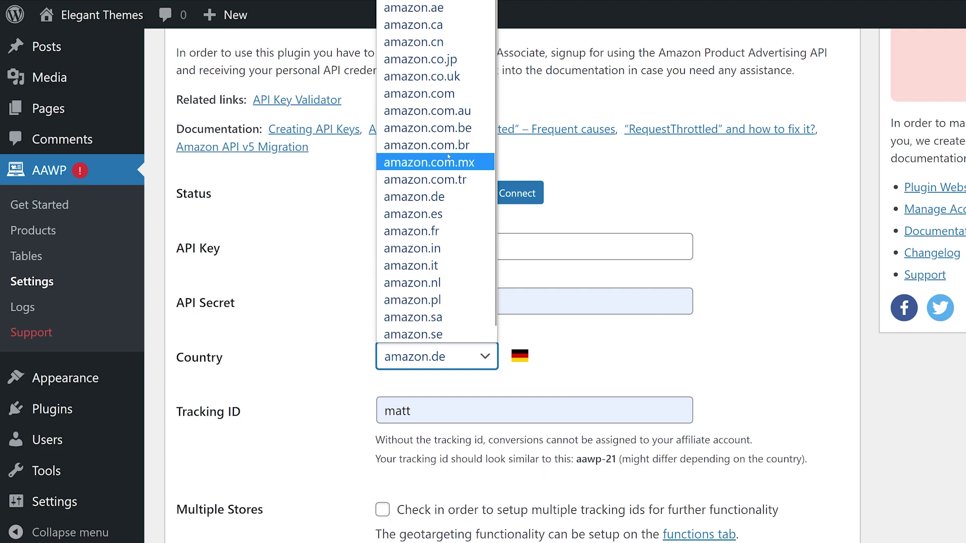
click(420, 93)
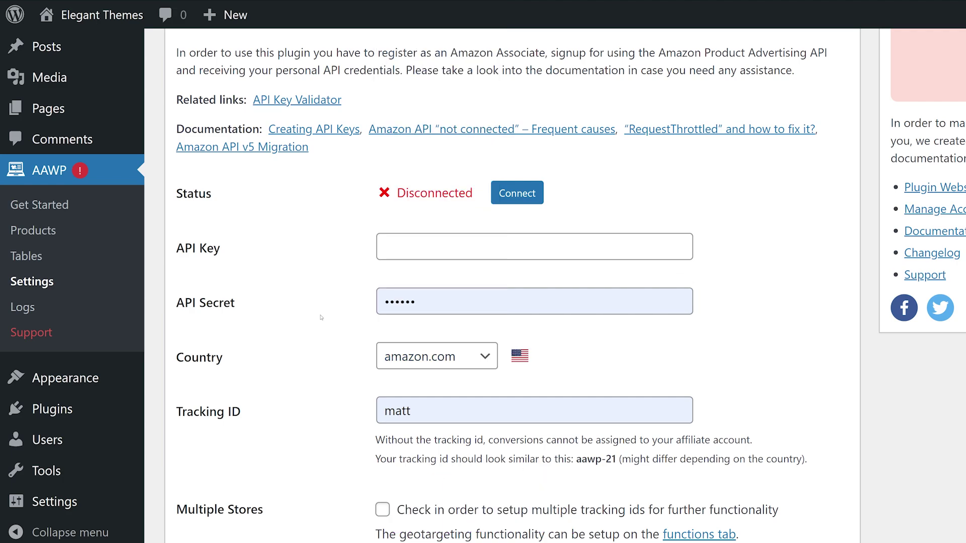
scroll(320, 317, down, 7)
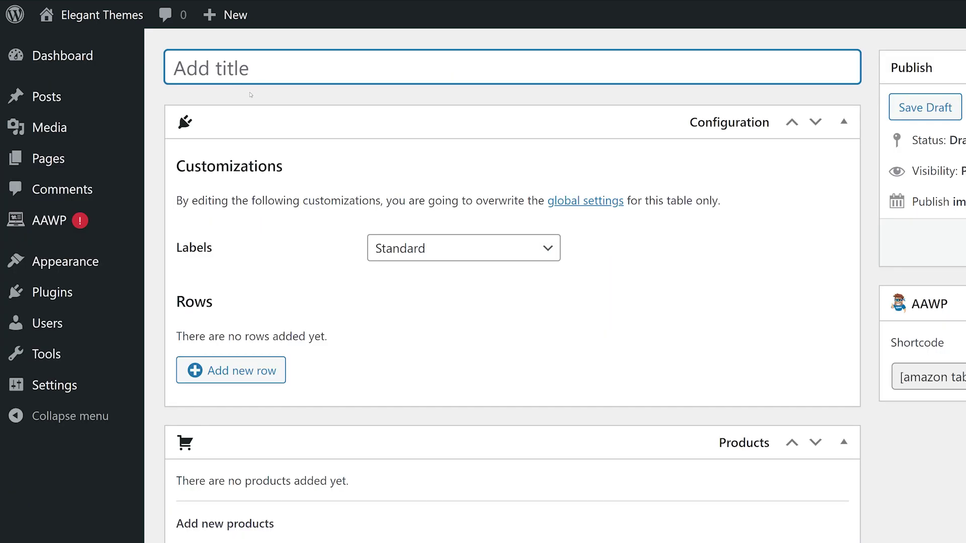
Add two rows to the Test table, set to Title and Price, with labels kept on Standard
click(253, 374)
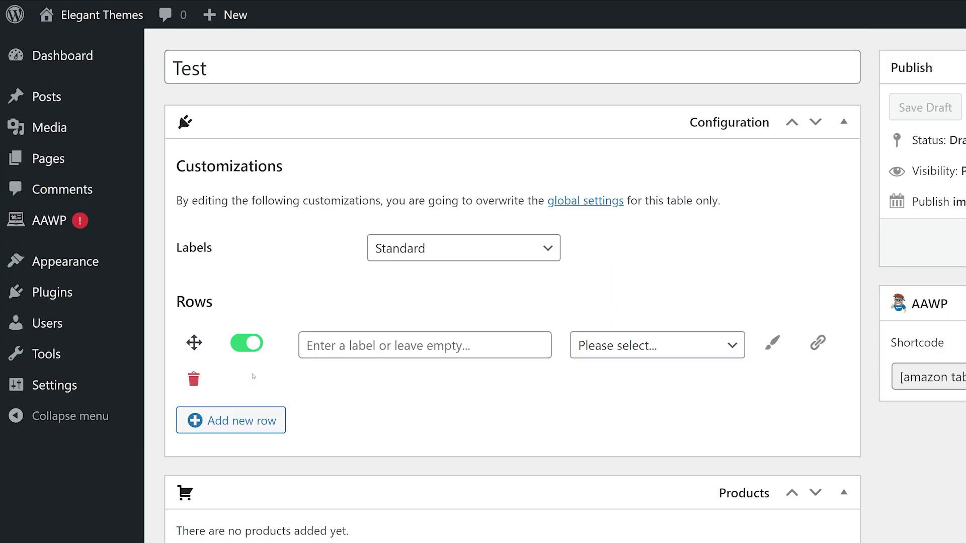
click(247, 420)
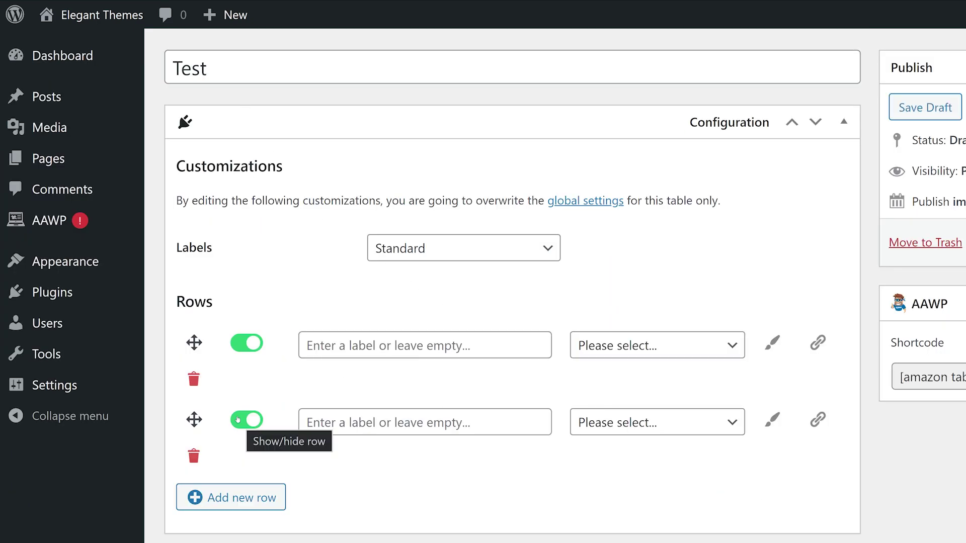
click(609, 424)
click(593, 211)
click(654, 345)
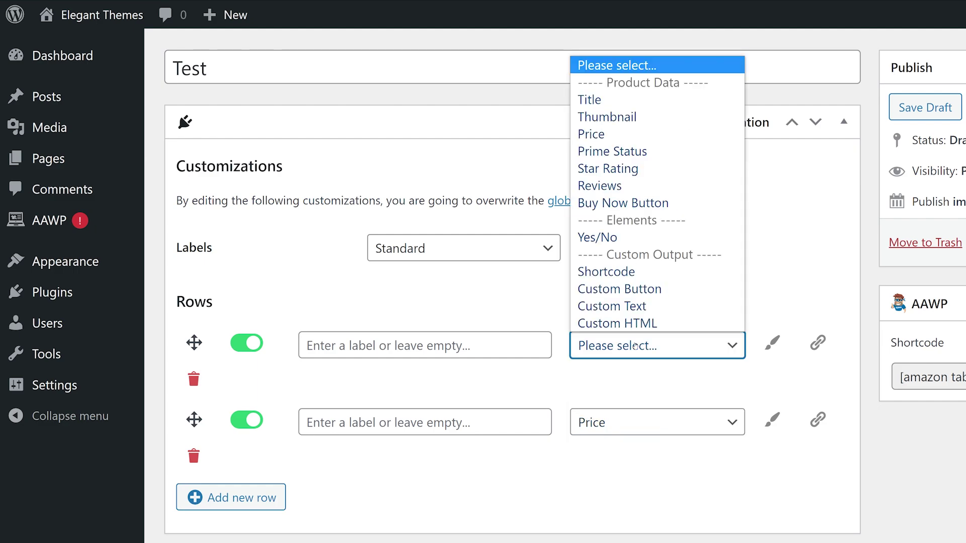
click(611, 99)
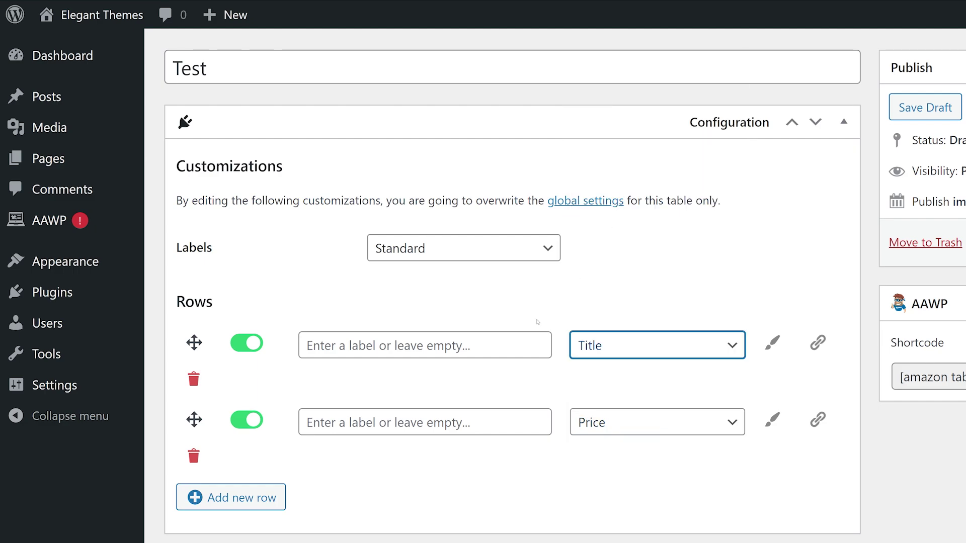
click(485, 246)
click(661, 274)
Add the first product by ASIN and enter the second ASIN B07TXM7K4T
scroll(563, 321, down, 5)
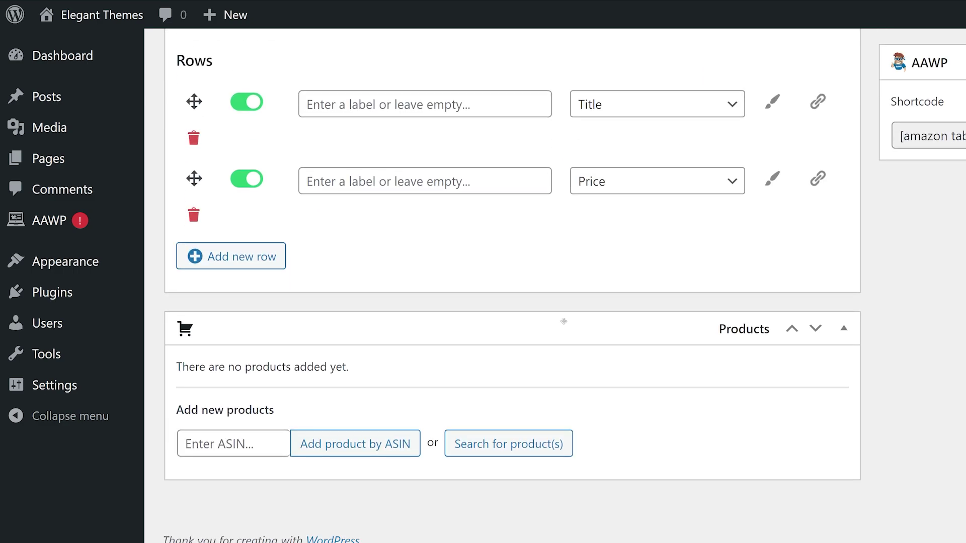
key(ctrl+v)
click(355, 443)
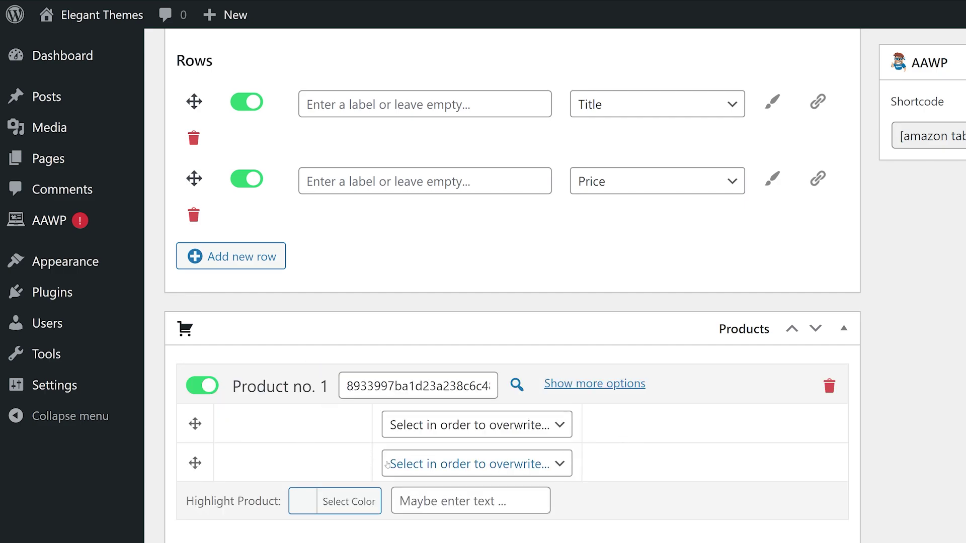
scroll(387, 464, down, 3)
click(287, 446)
text(B07TXM7K4T)
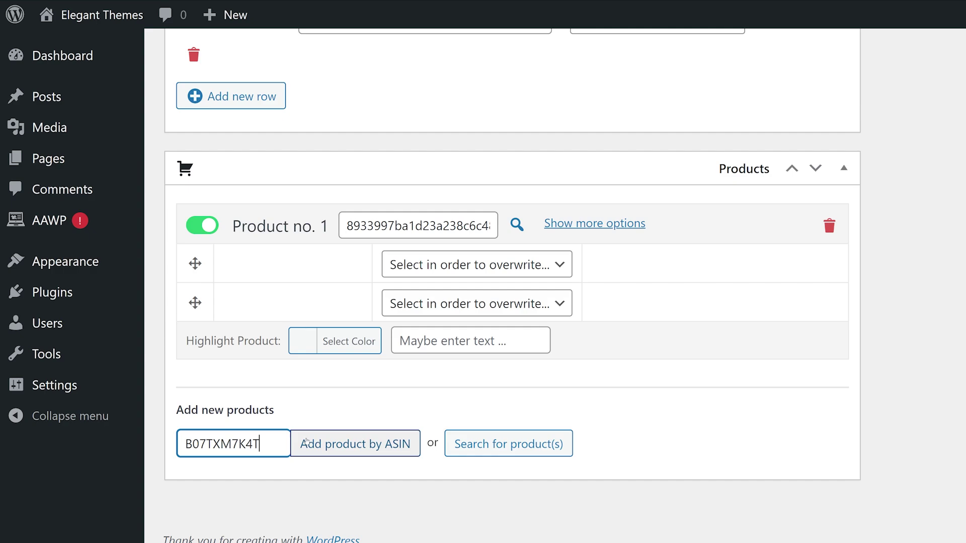
Add the second product, then browse the demo's comparison tables, product boxes and bestseller lists
click(370, 444)
scroll(832, 453, down, 1)
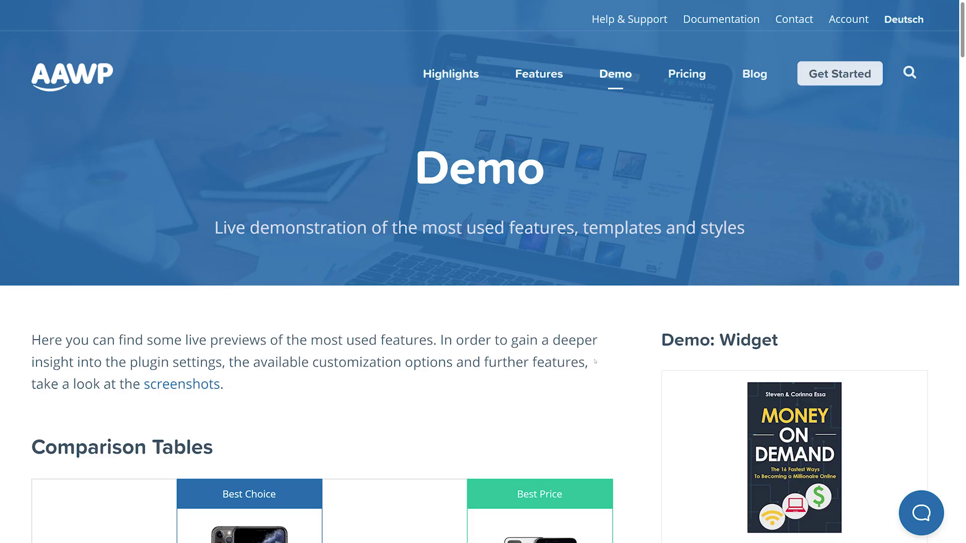
scroll(592, 361, down, 6)
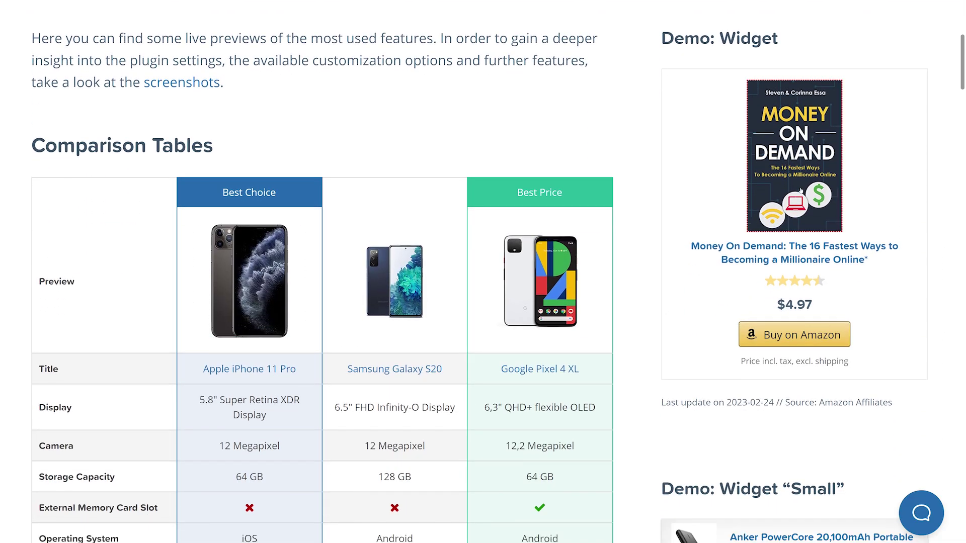
scroll(800, 190, down, 5)
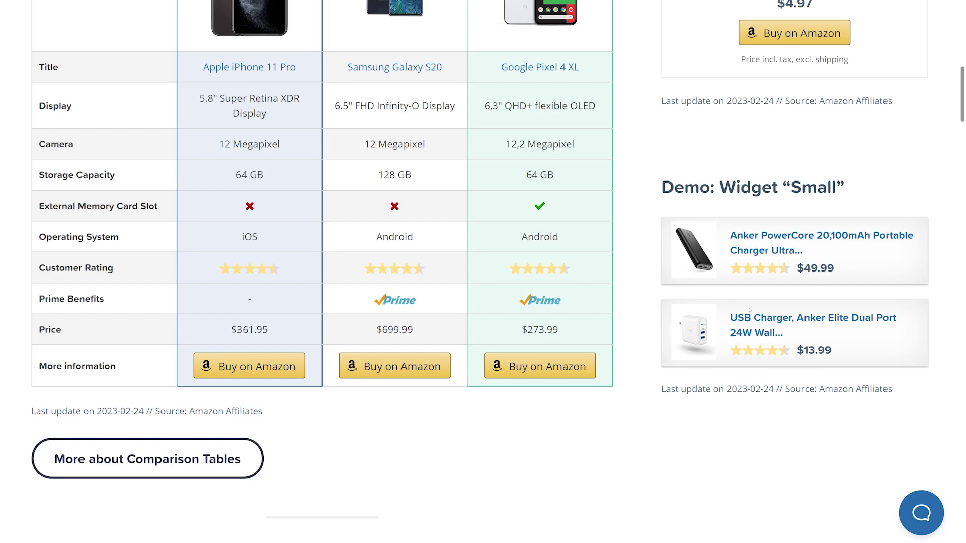
scroll(685, 290, down, 8)
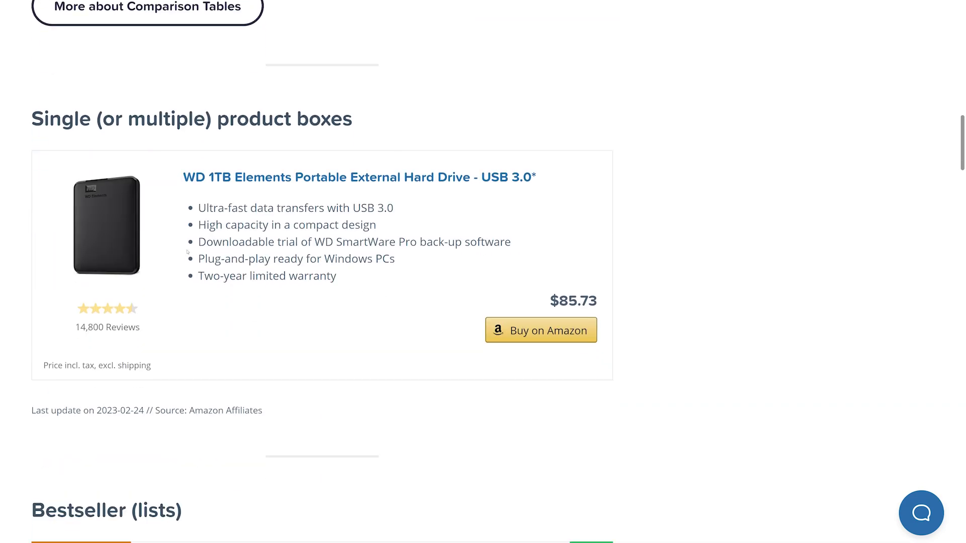
scroll(575, 332, down, 7)
scroll(470, 367, down, 10)
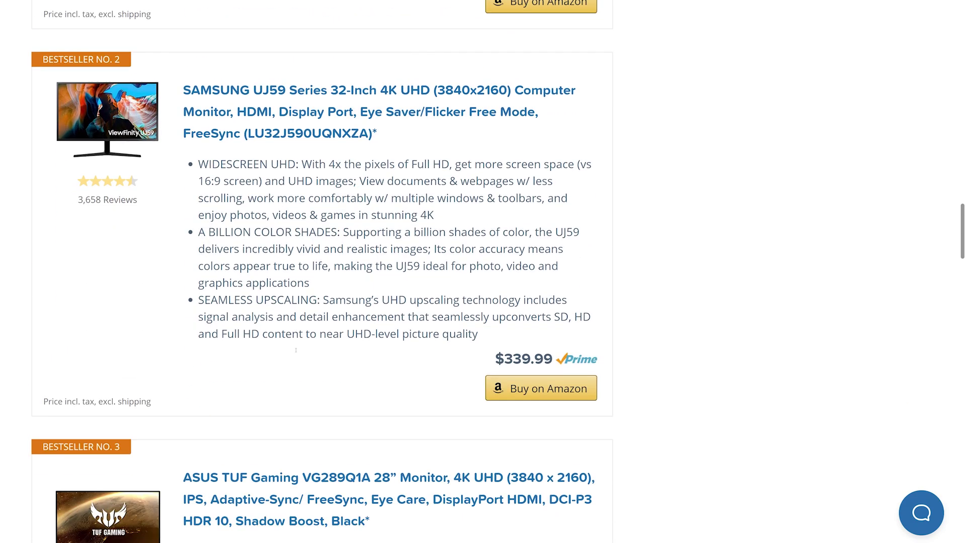
scroll(470, 368, down, 10)
scroll(694, 390, down, 15)
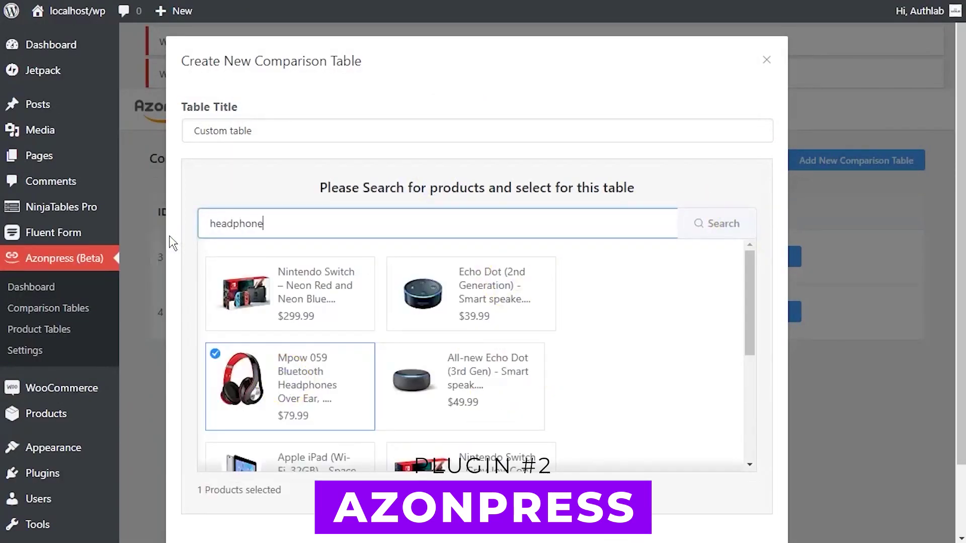
Add a headphone product to the new comparison table and preview the BestSeller Lists and Product Tables insert options
click(312, 440)
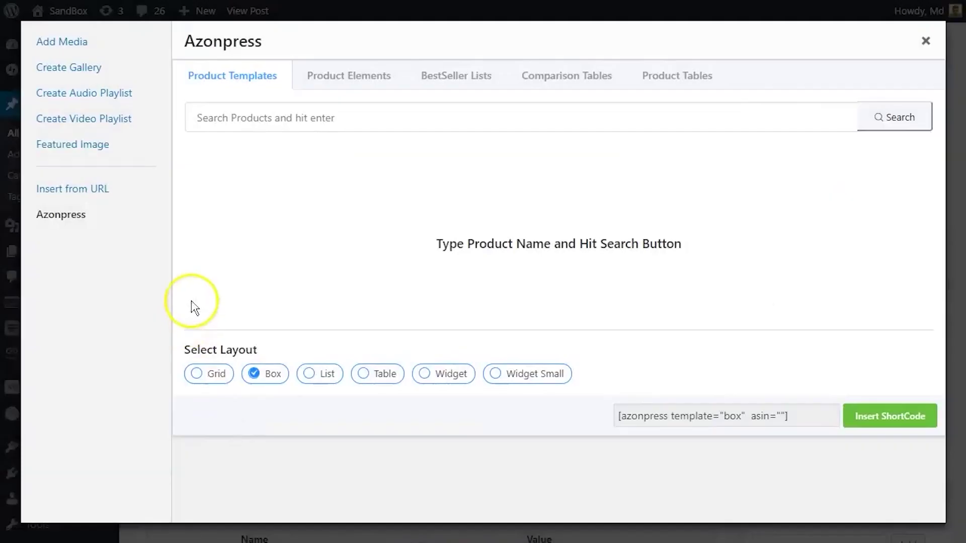
click(456, 75)
click(677, 75)
click(239, 75)
Search for 'book' and pick three books for a product shortcode
text(book)
click(888, 117)
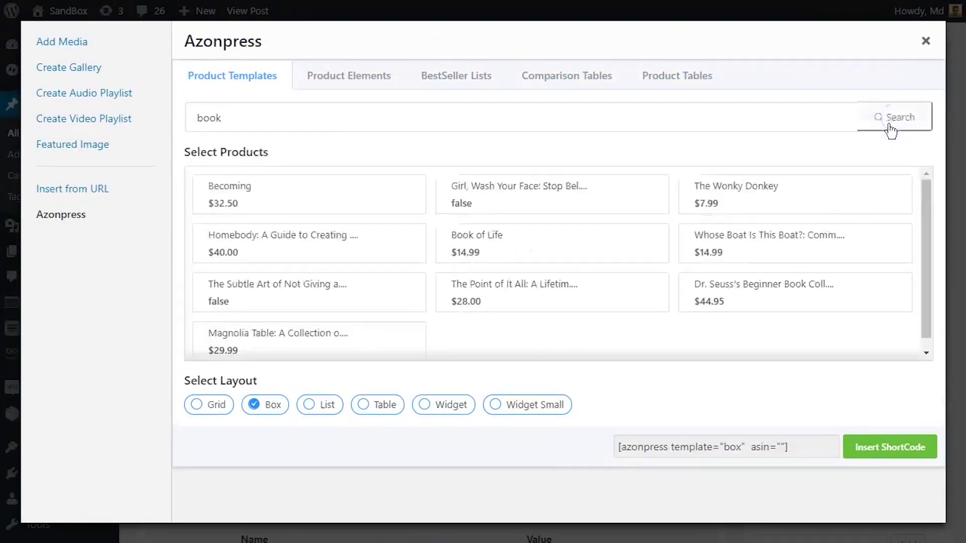
click(554, 201)
click(302, 281)
click(484, 276)
scroll(597, 282, down, 3)
click(785, 242)
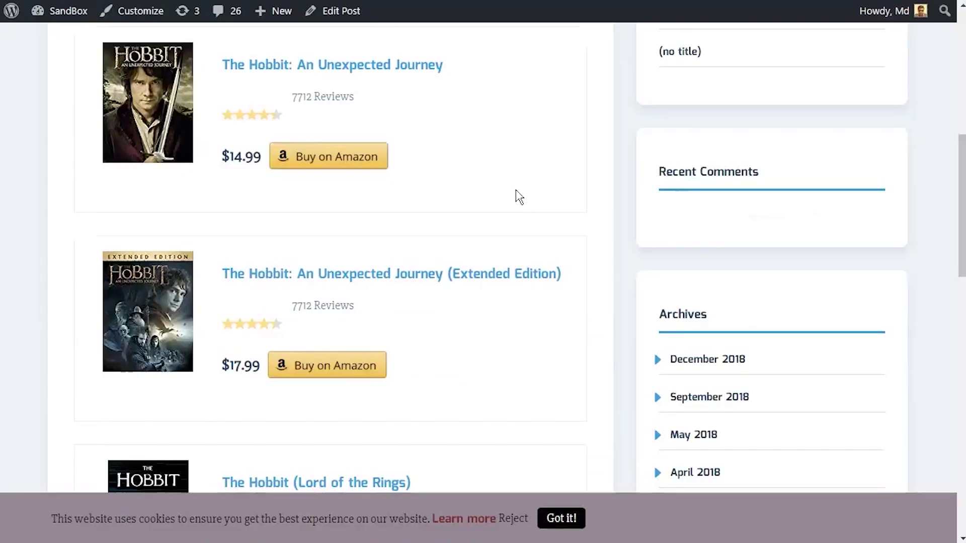
Reorder the table products, moving Mpow below AILIHEN and then back to first
scroll(517, 200, down, 5)
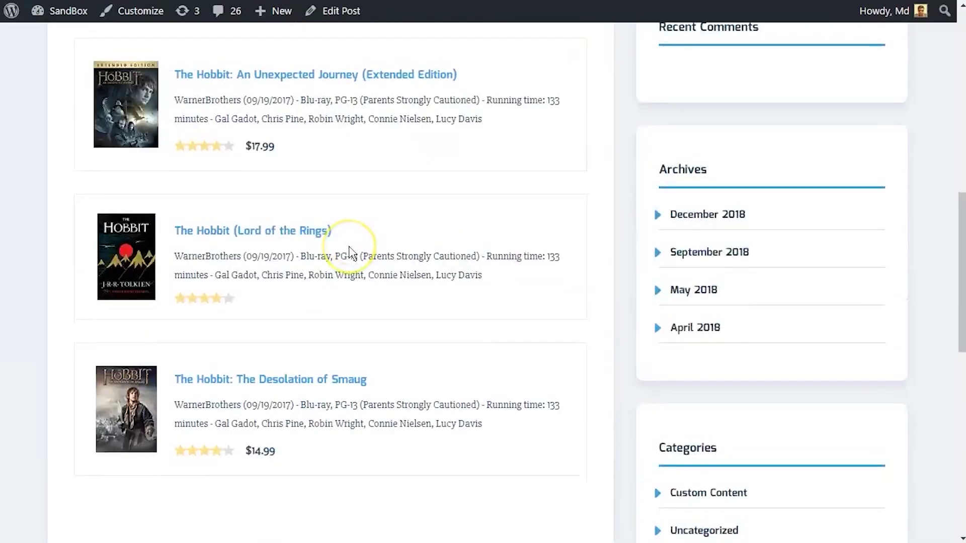
scroll(416, 143, up, 3)
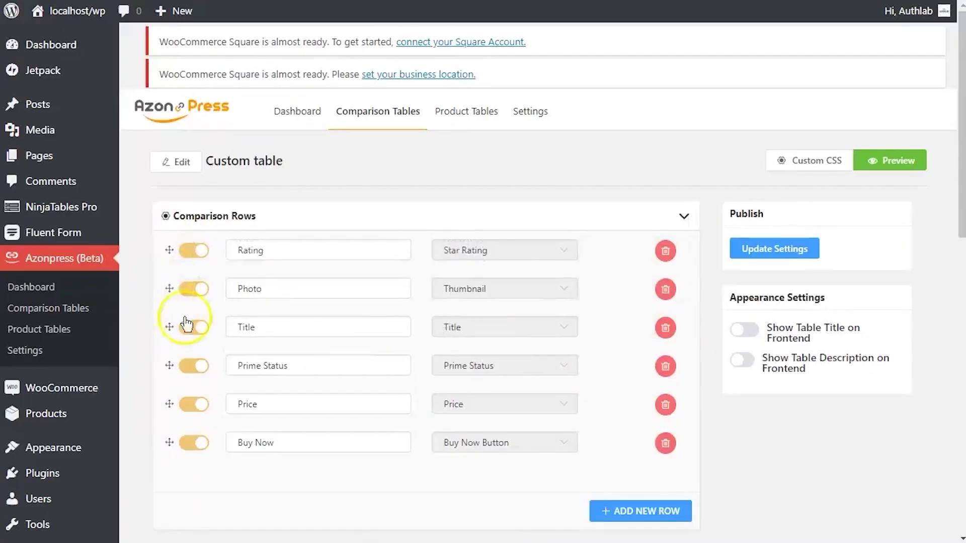
drag(168, 399, 162, 276)
scroll(216, 332, down, 6)
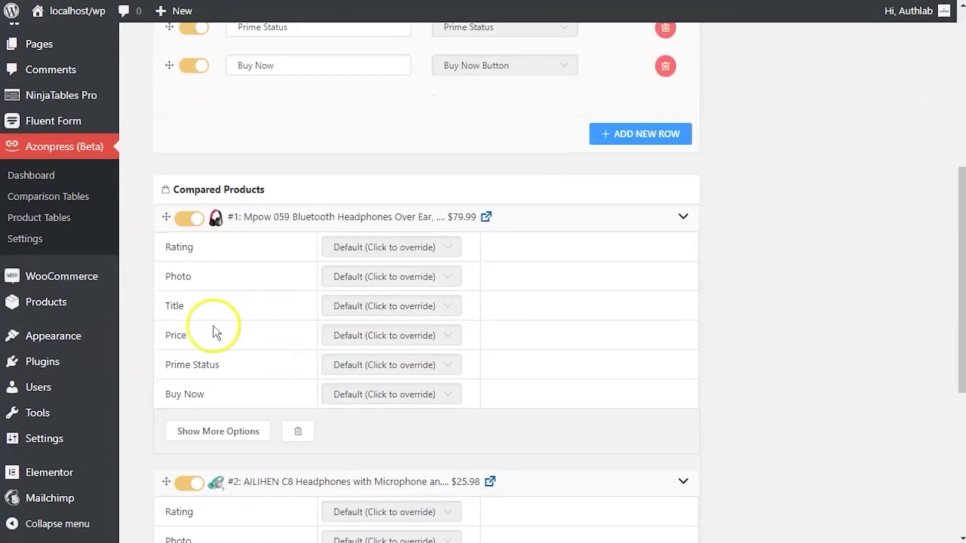
scroll(214, 332, down, 2)
drag(162, 138, 161, 399)
drag(166, 330, 168, 390)
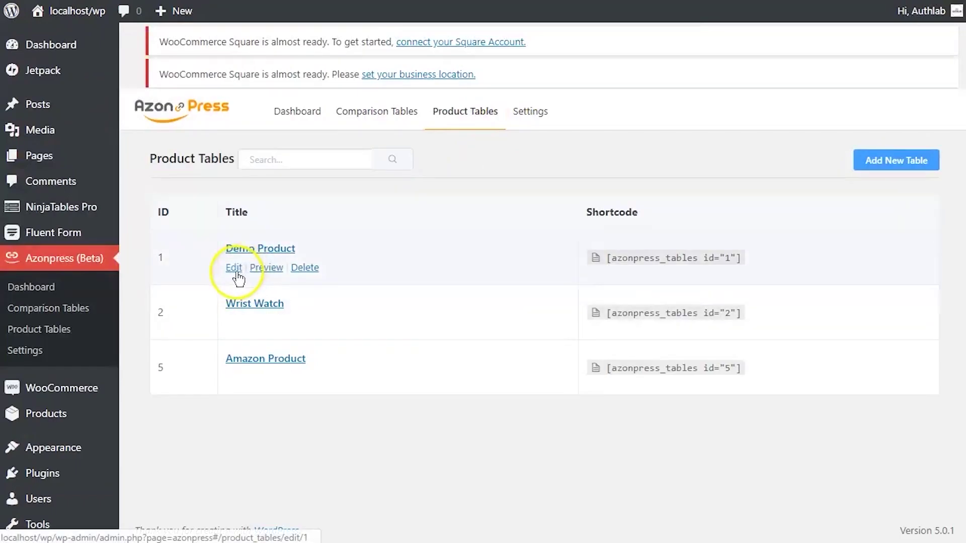
In the Wrist Watch table, move the Title column after Price and try moving the Buy column left
click(255, 302)
drag(248, 177, 674, 184)
drag(766, 184, 517, 239)
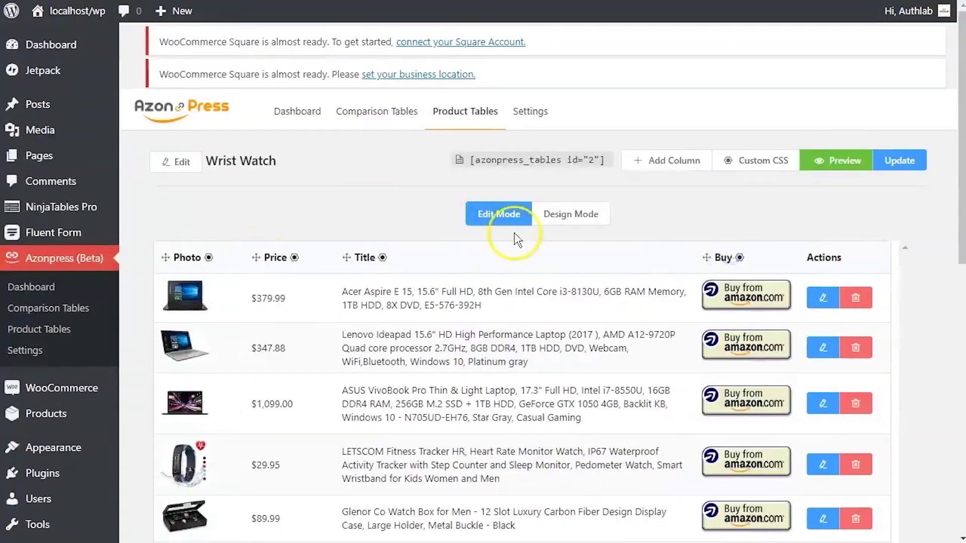
scroll(453, 241, down, 2)
Give the title column minimum width 10 and a centered header, then update it
click(378, 186)
click(308, 296)
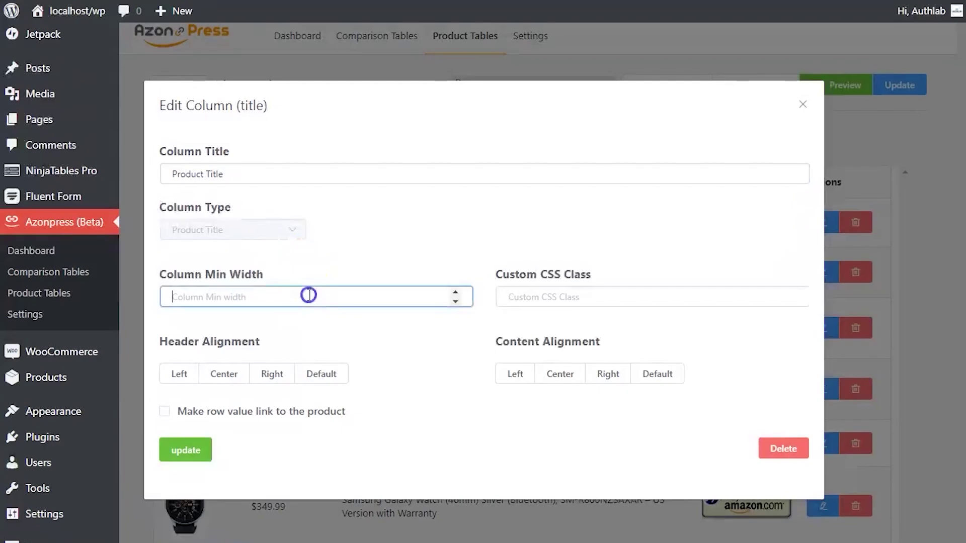
click(180, 374)
click(224, 374)
click(515, 373)
click(656, 374)
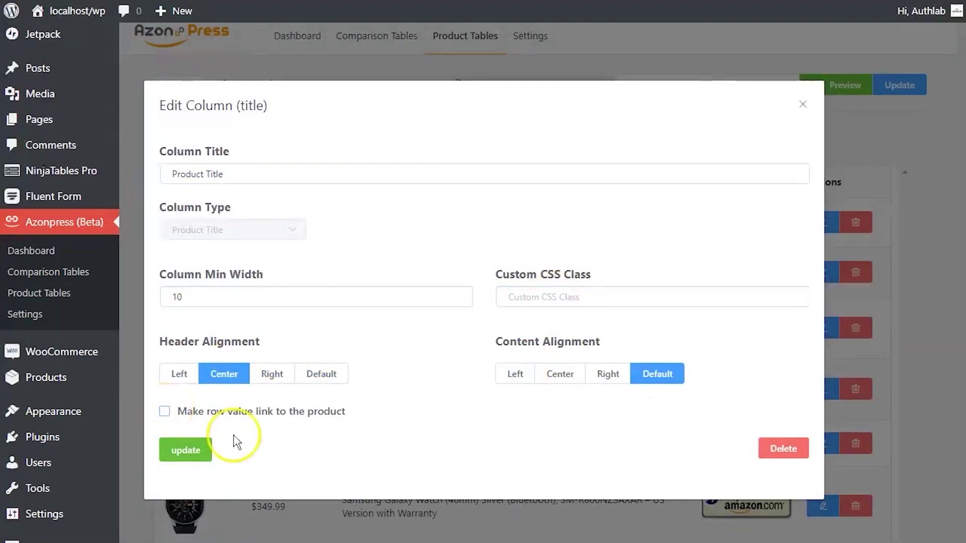
click(186, 450)
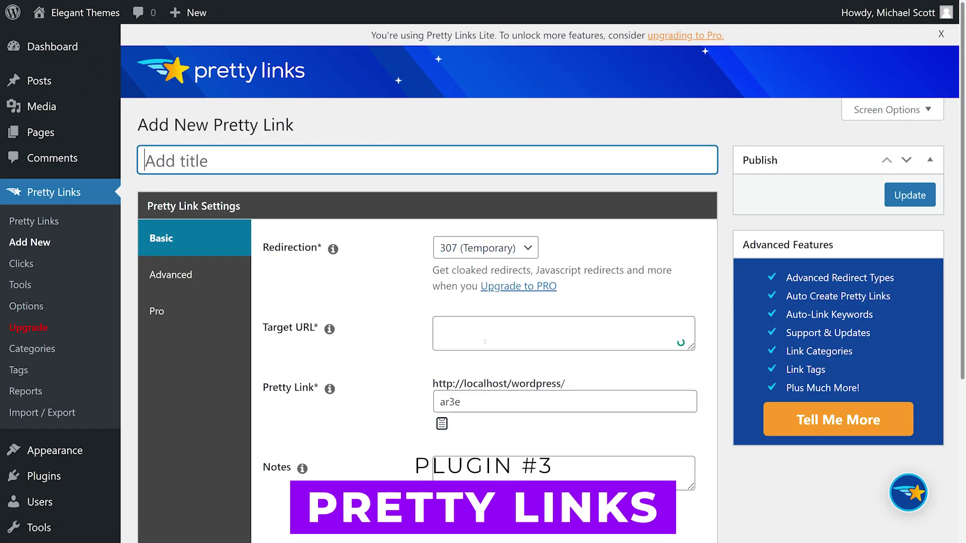
click(479, 342)
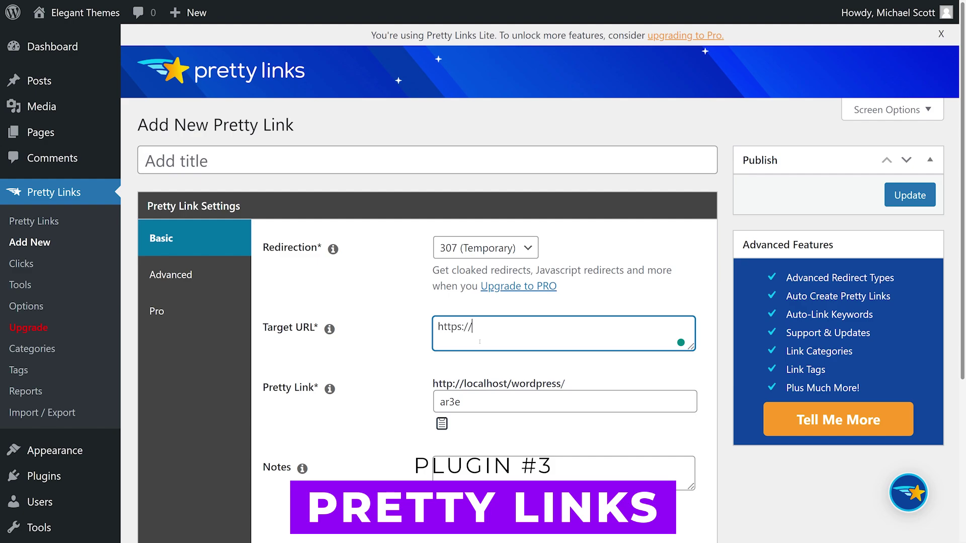
text(https://google.com)
key(Tab)
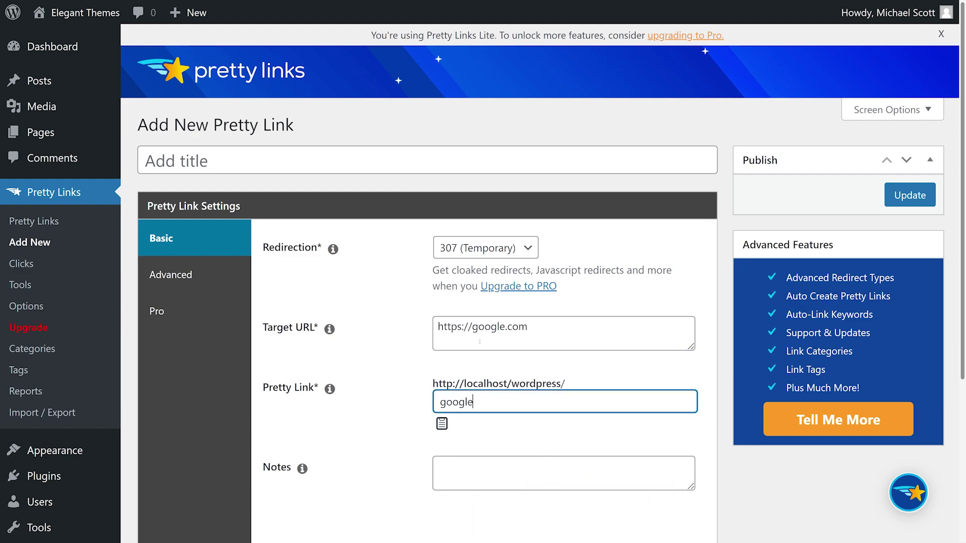
click(909, 196)
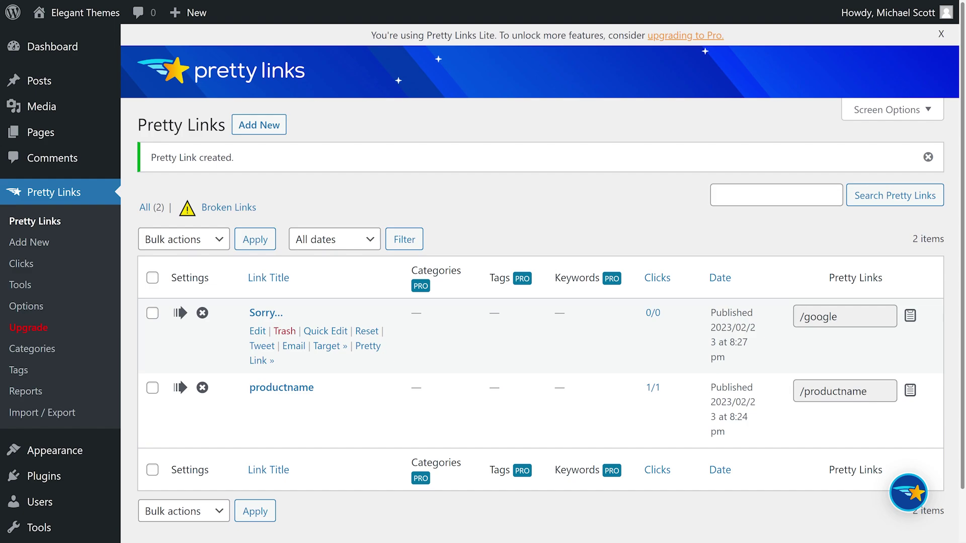
Review the Clicks report for the productname link
click(653, 388)
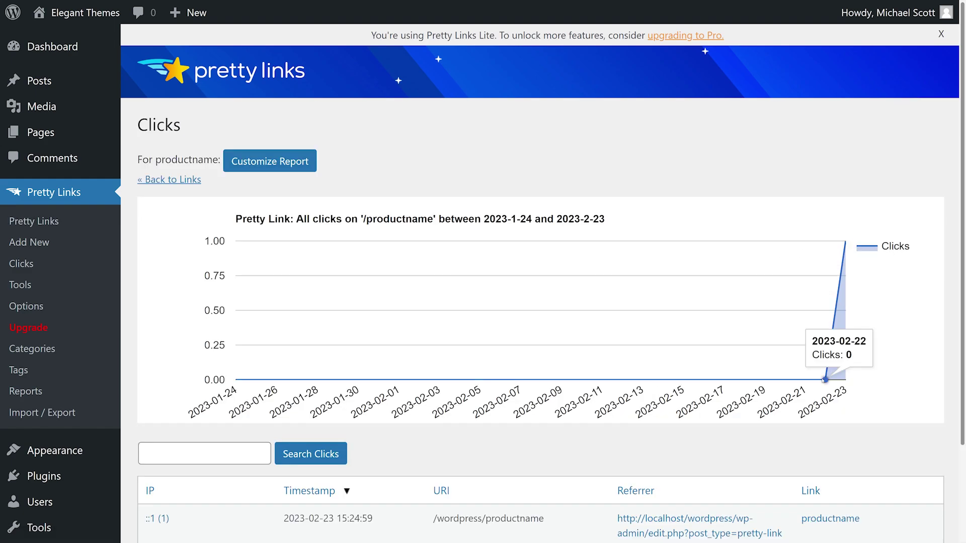
scroll(415, 404, down, 3)
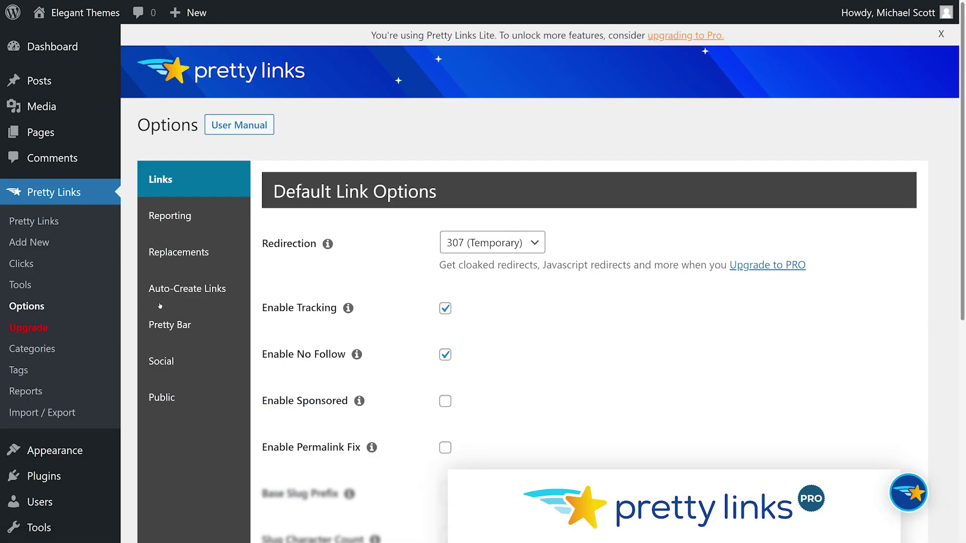
scroll(619, 248, down, 5)
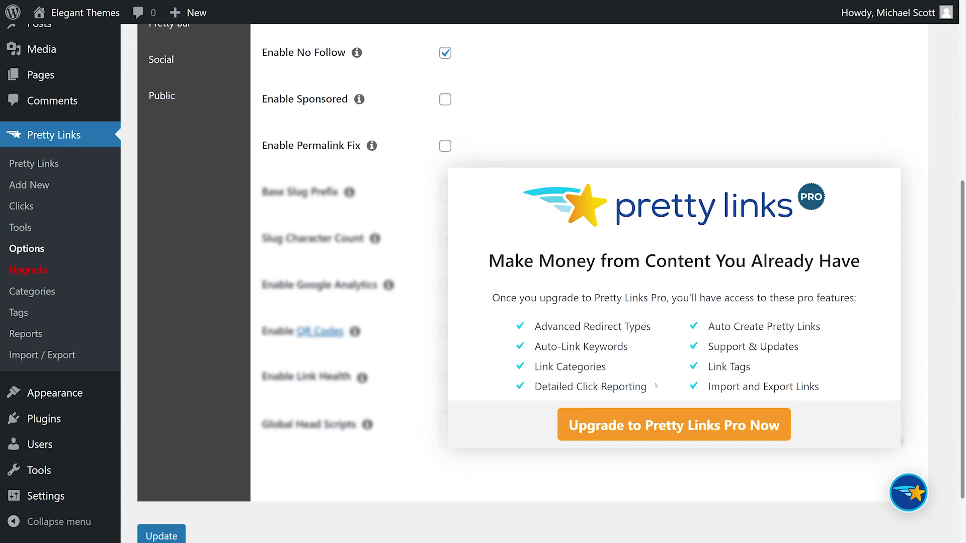
scroll(656, 385, up, 5)
View the Pretty Links Reporting, Replacements, Auto-Create Links and Pretty Bar options
click(176, 139)
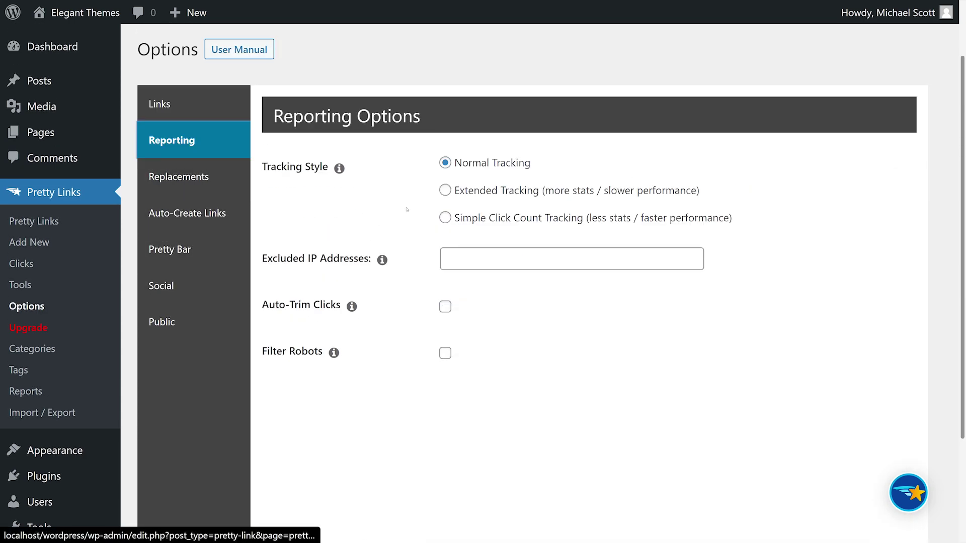
click(216, 179)
click(201, 213)
click(196, 249)
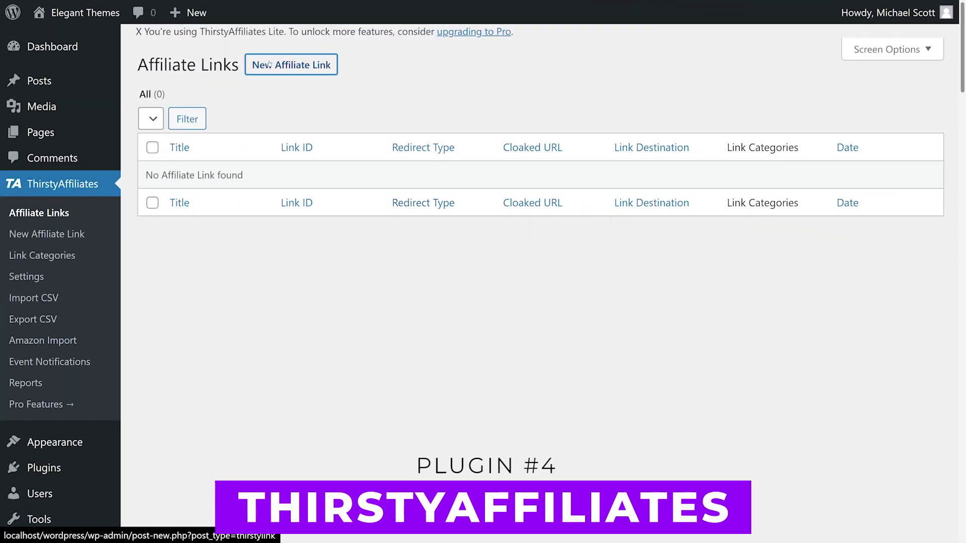
click(291, 64)
click(283, 183)
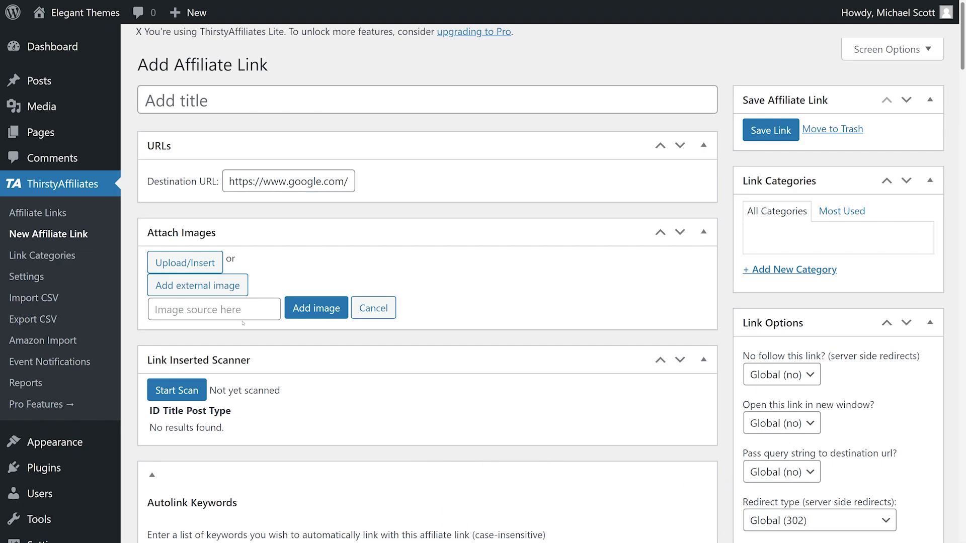
click(325, 310)
click(794, 270)
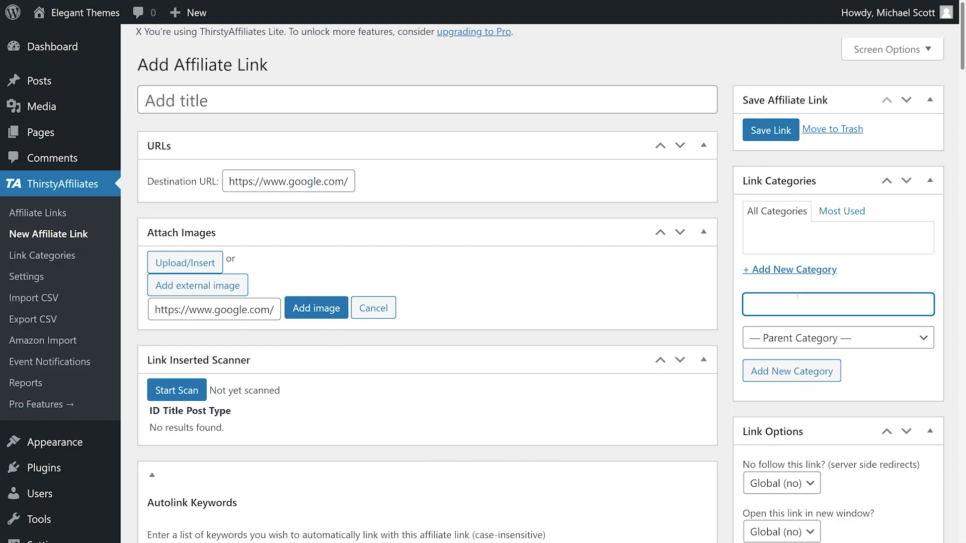
click(790, 376)
scroll(216, 338, down, 3)
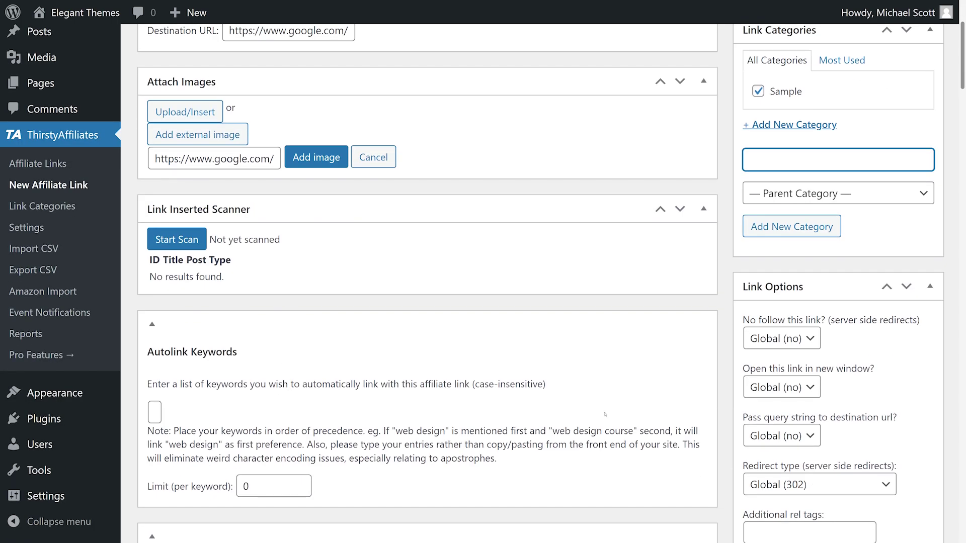
scroll(605, 414, down, 15)
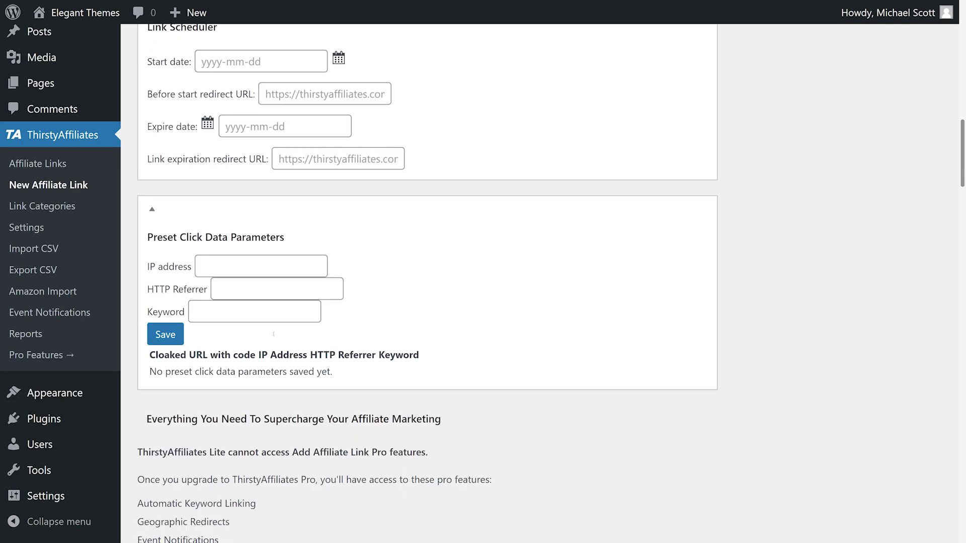
scroll(273, 334, up, 18)
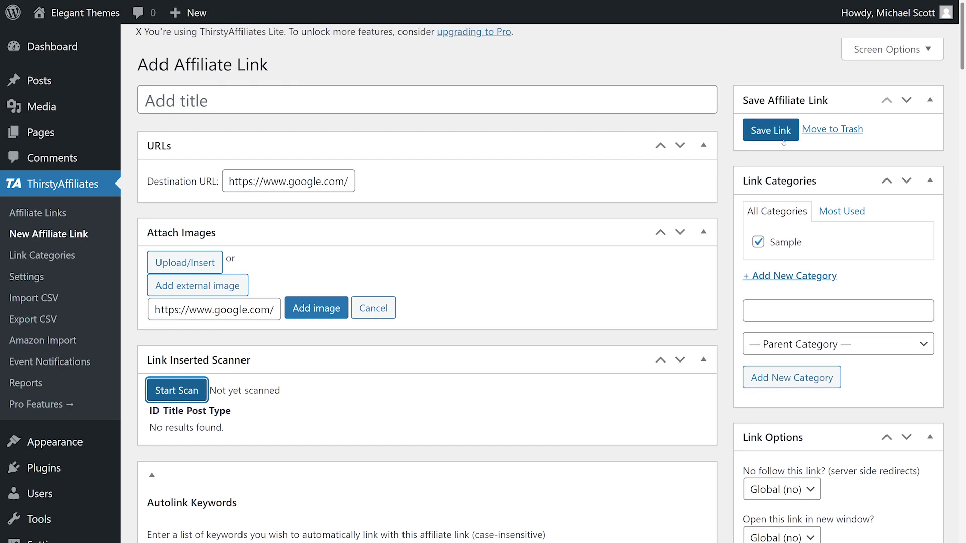
click(783, 141)
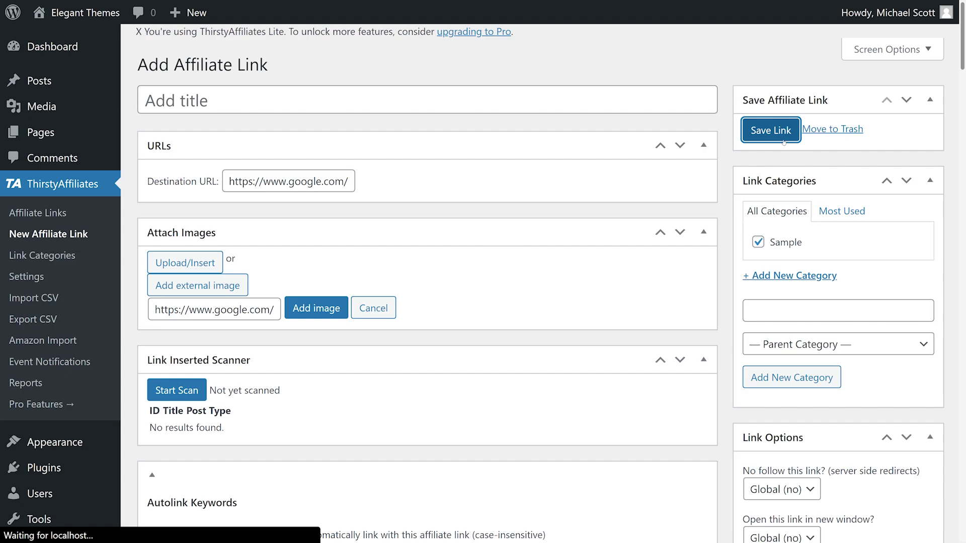
Check the affiliate links list, the link categories page and the Amazon import page
click(39, 213)
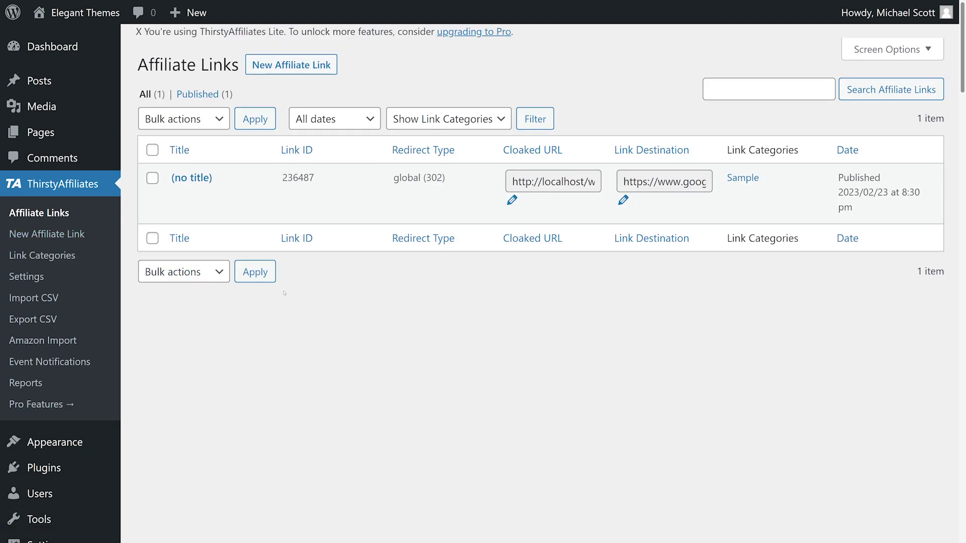
click(664, 182)
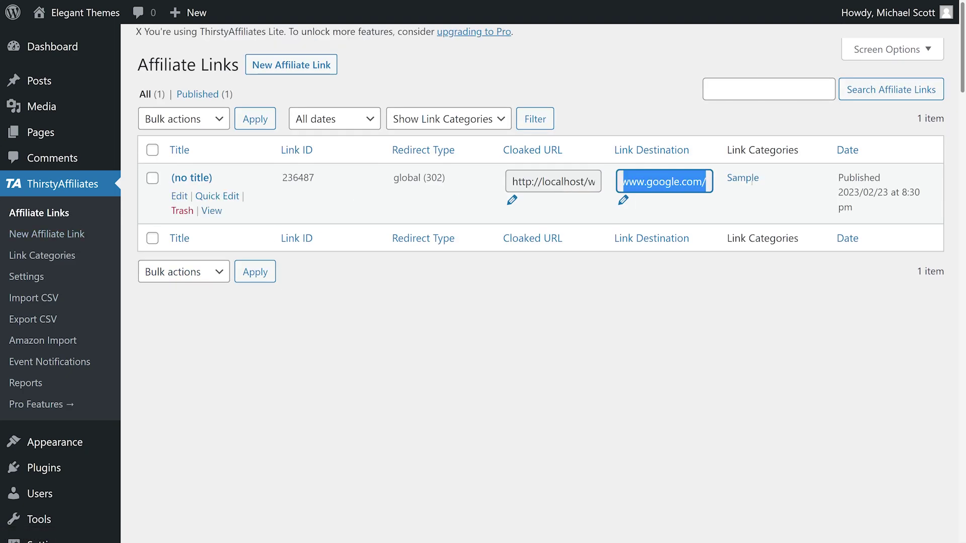
click(42, 255)
click(69, 338)
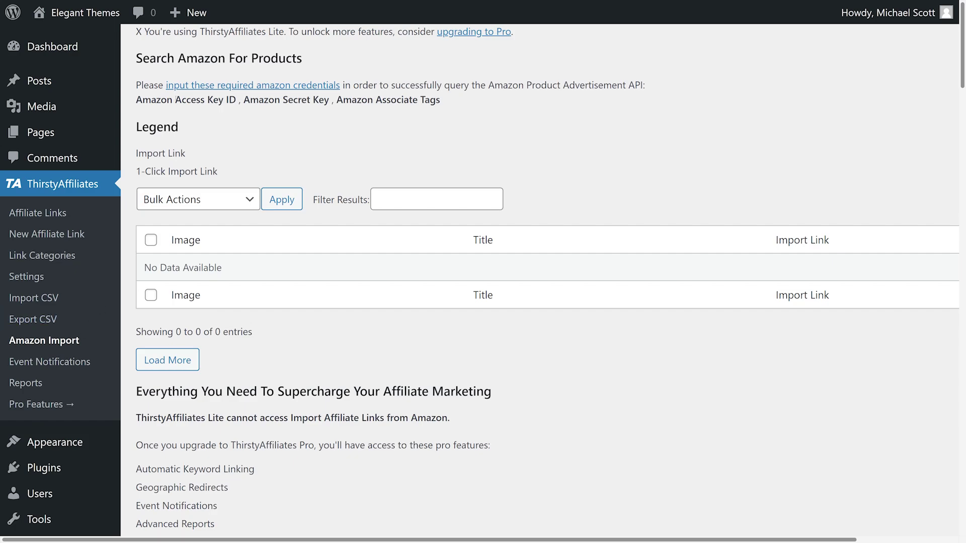
Browse the ThirstyAffiliates Link Appearance, Modules and Import/Export settings
click(26, 277)
scroll(264, 235, down, 5)
scroll(263, 235, up, 5)
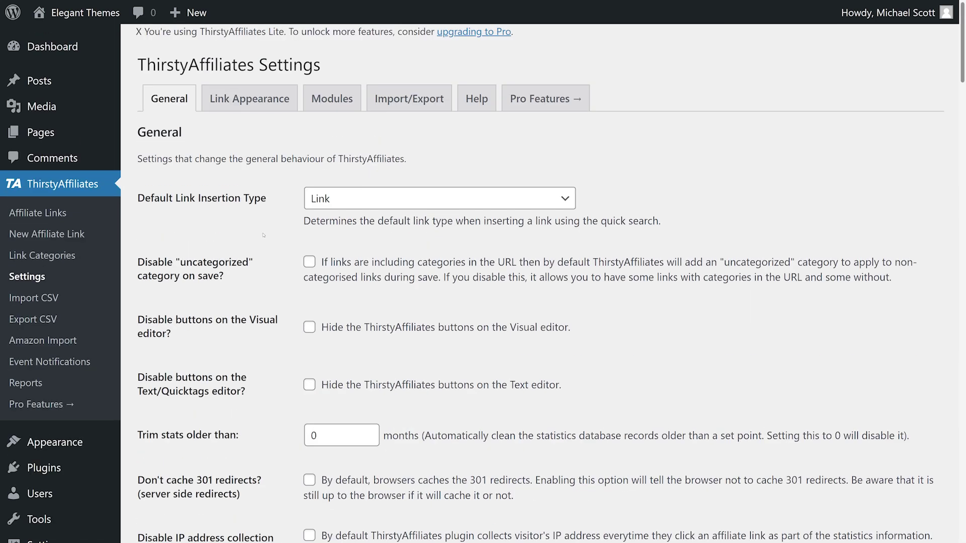
click(249, 98)
scroll(332, 251, down, 10)
scroll(332, 252, up, 10)
click(332, 98)
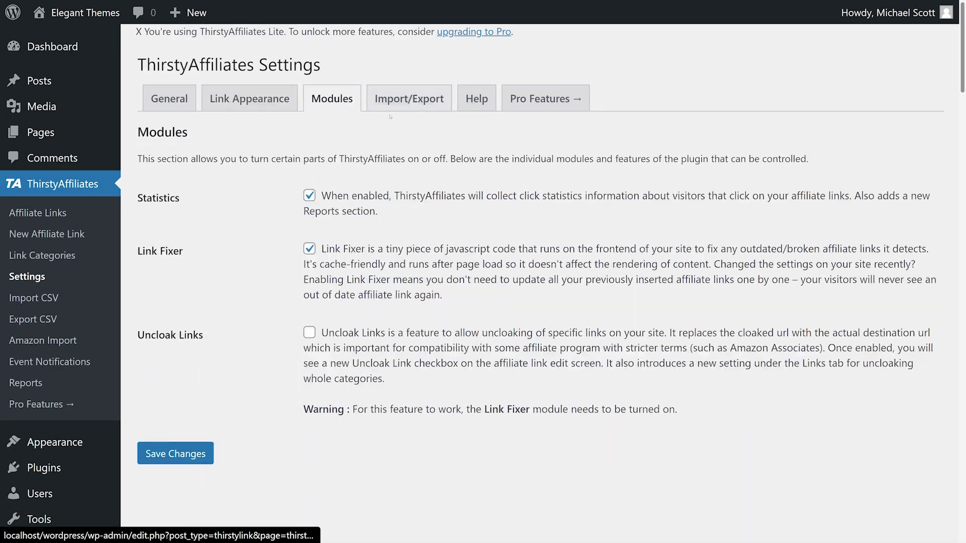
click(423, 104)
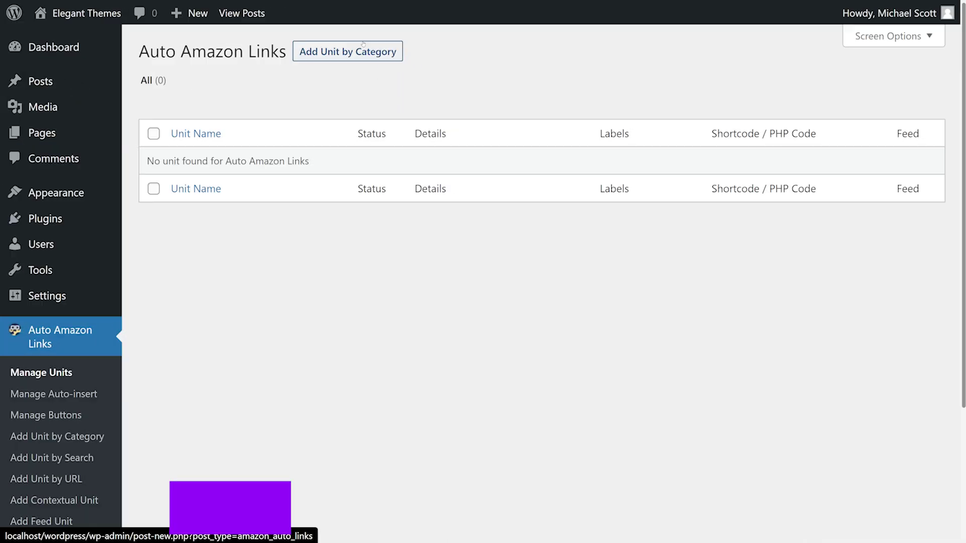
Start a US-store category unit named Sample and proceed to the category list with previews
click(349, 47)
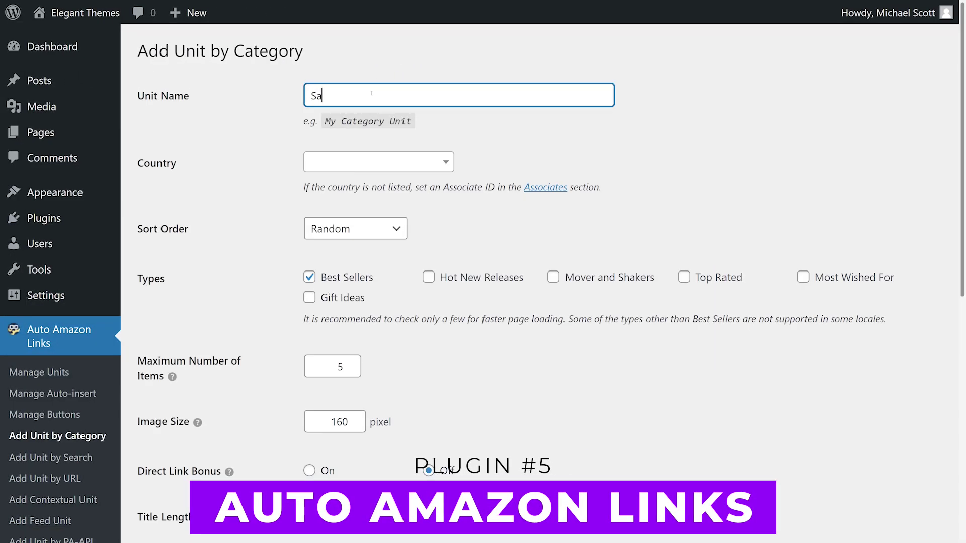
click(445, 163)
click(445, 163)
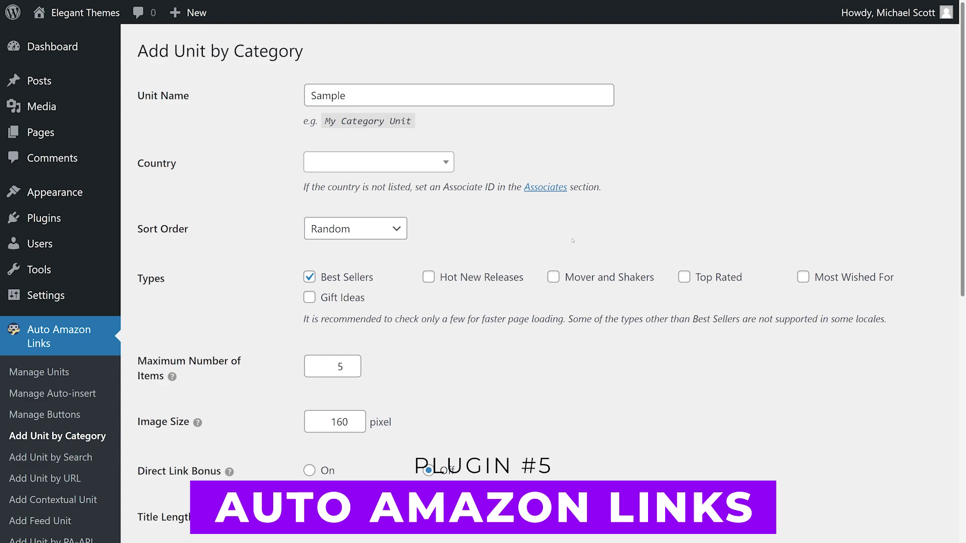
scroll(410, 319, down, 6)
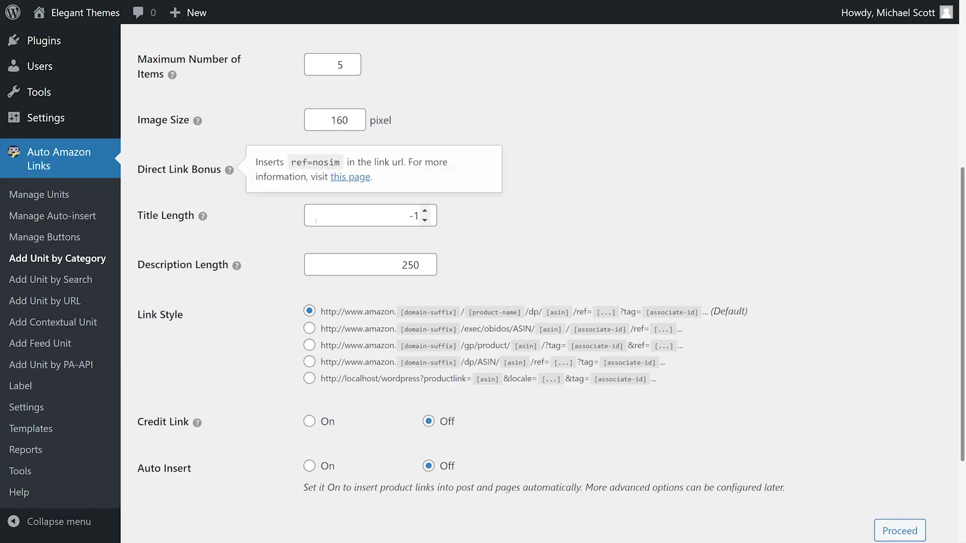
scroll(361, 265, down, 2)
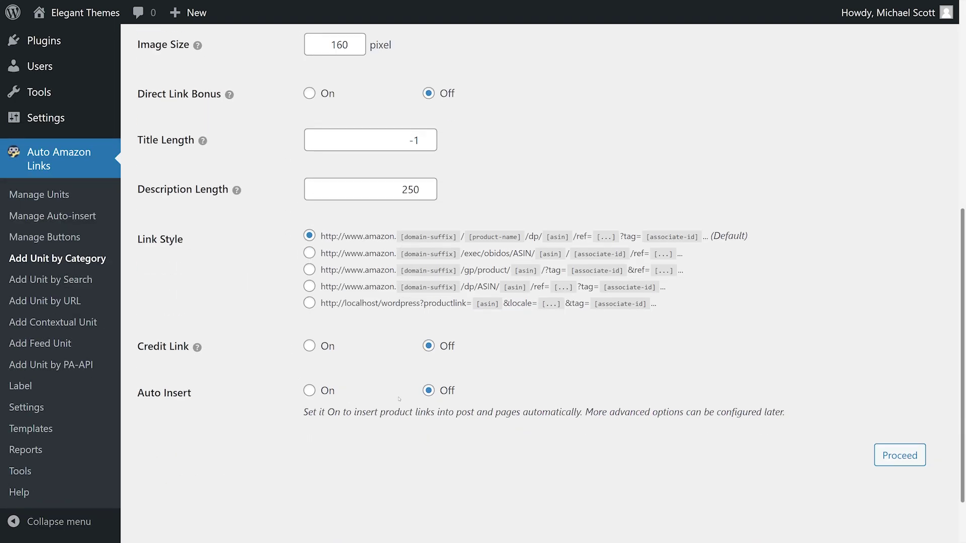
click(899, 455)
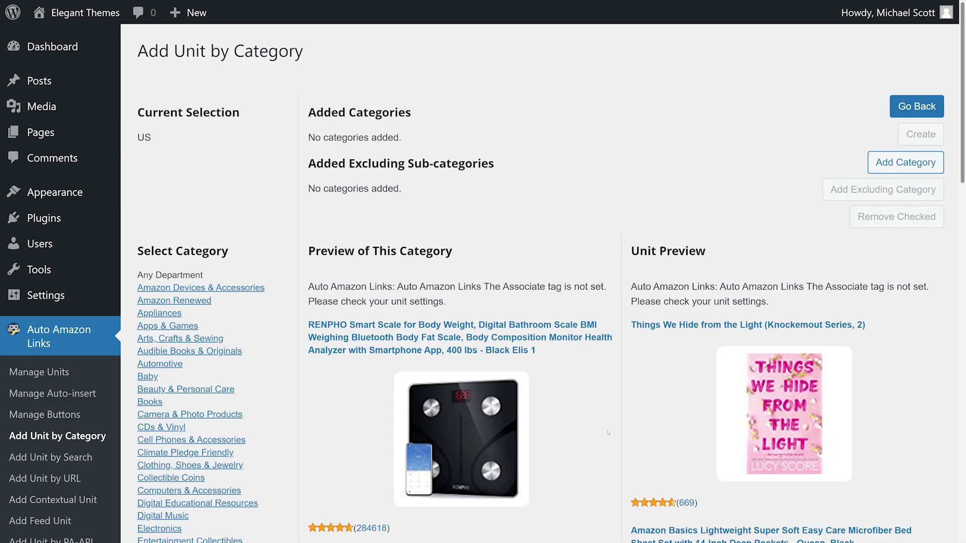
scroll(607, 433, down, 3)
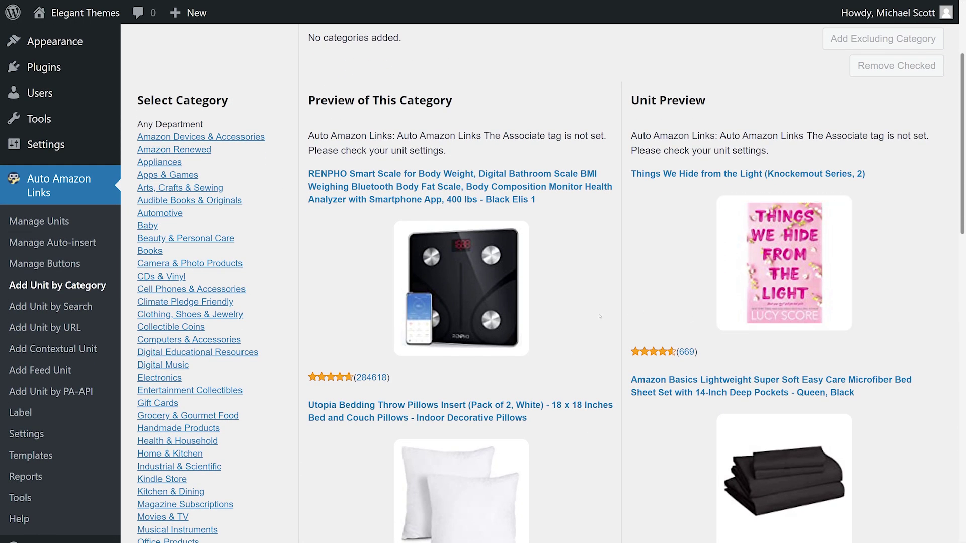
scroll(558, 432, down, 6)
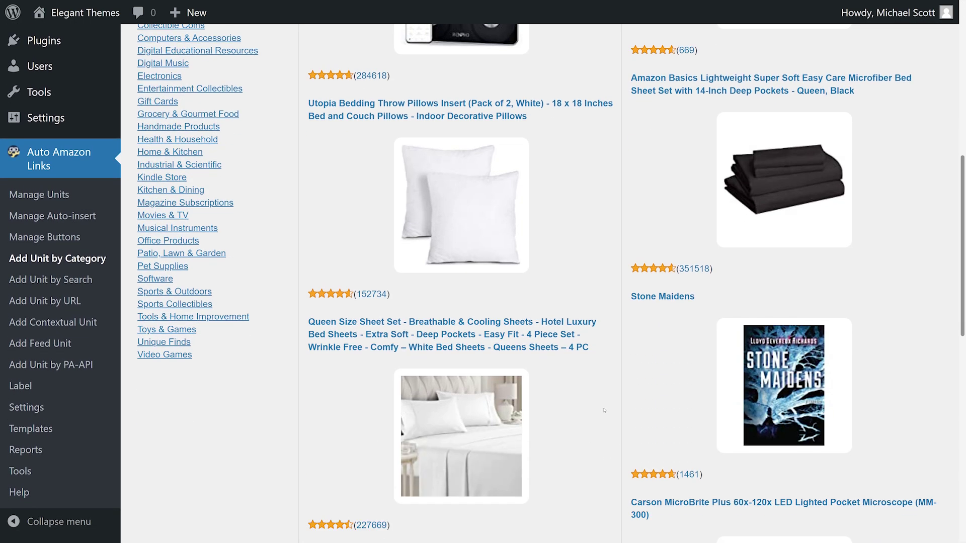
Scroll through the Manage Auto-insert form and the six ready-made buttons in Manage Buttons
scroll(604, 410, down, 9)
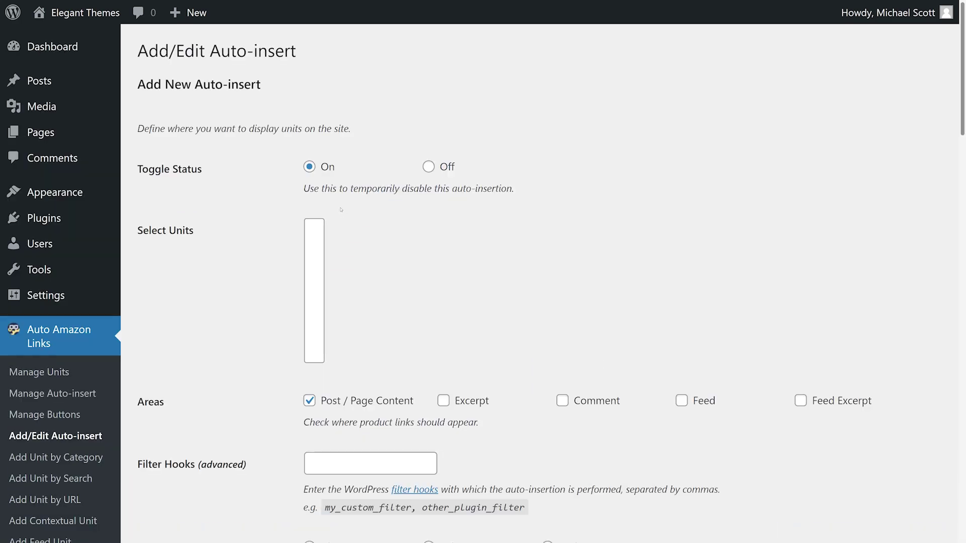
scroll(412, 318, down, 20)
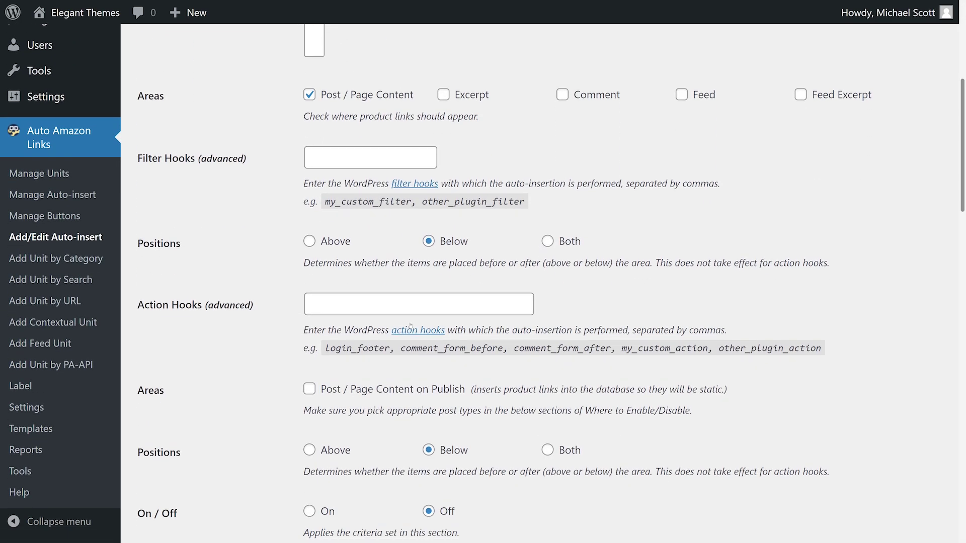
scroll(411, 319, down, 7)
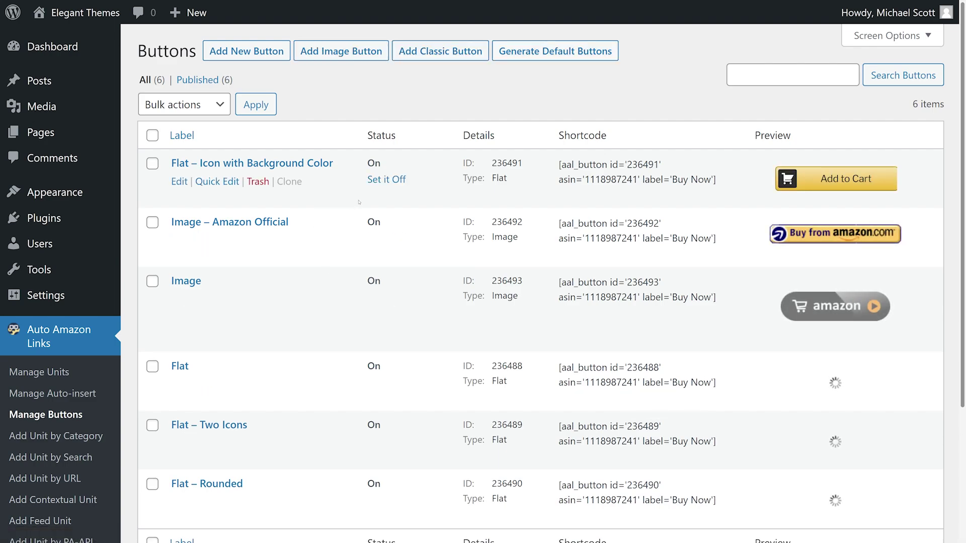
scroll(707, 218, down, 3)
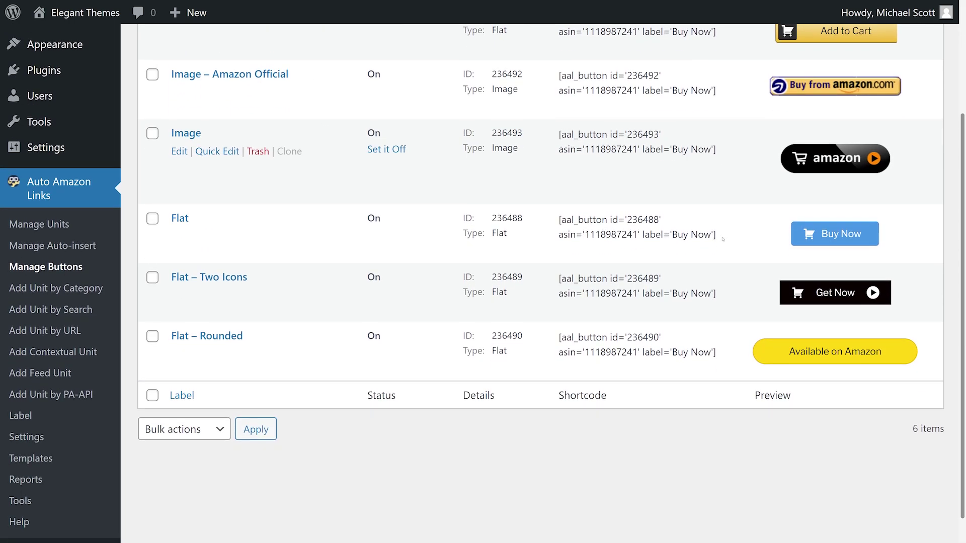
scroll(850, 262, up, 2)
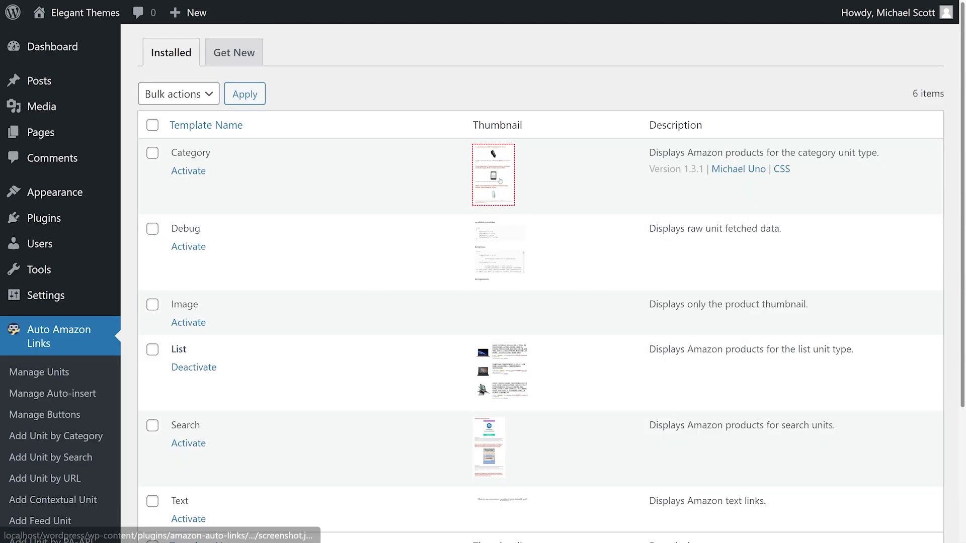
mouse_move(499, 181)
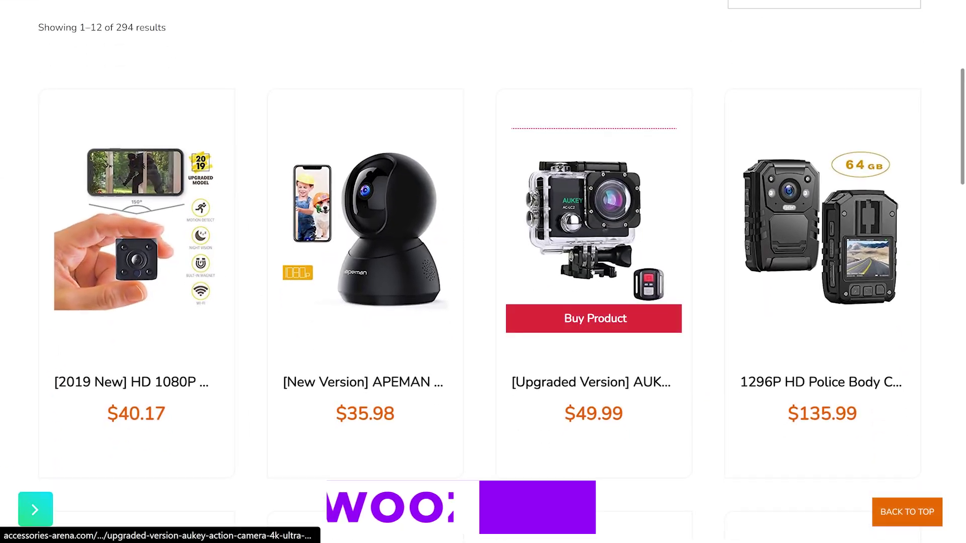
Open the APEMAN camera product and view its Additional Information specs and Description
click(362, 382)
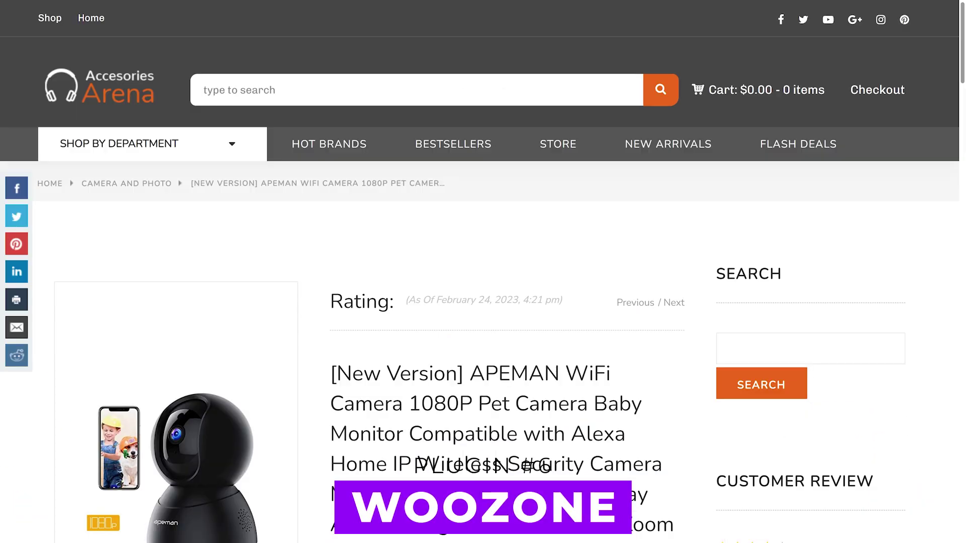
scroll(684, 376, down, 5)
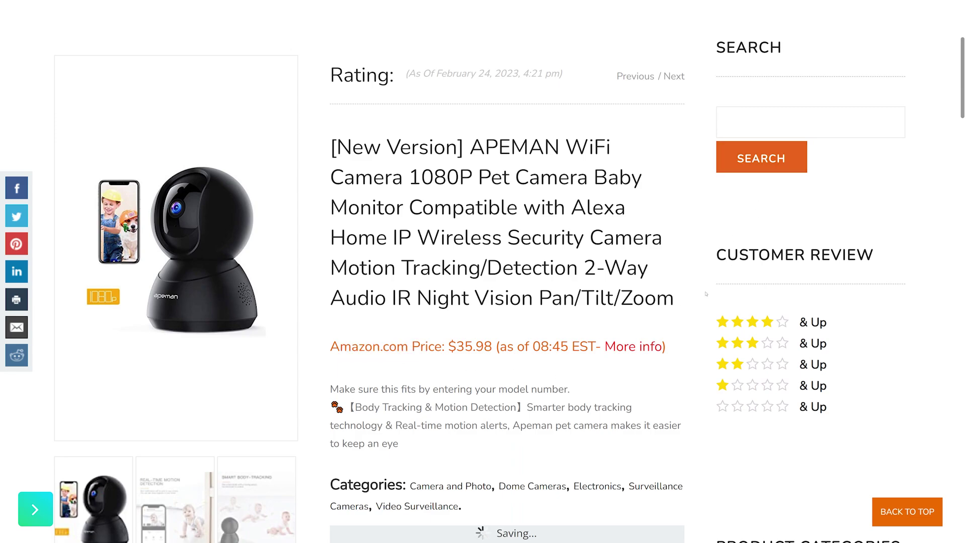
scroll(706, 294, down, 5)
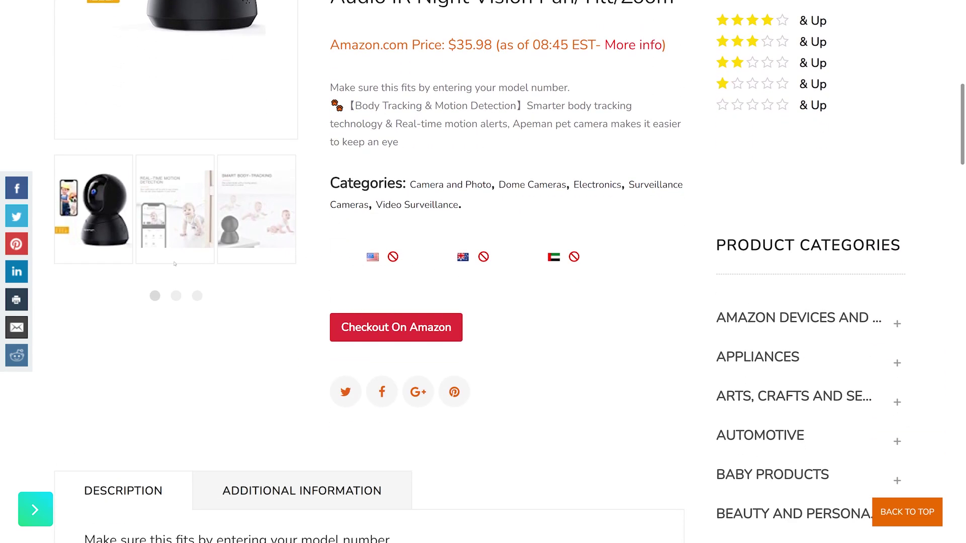
scroll(174, 263, down, 6)
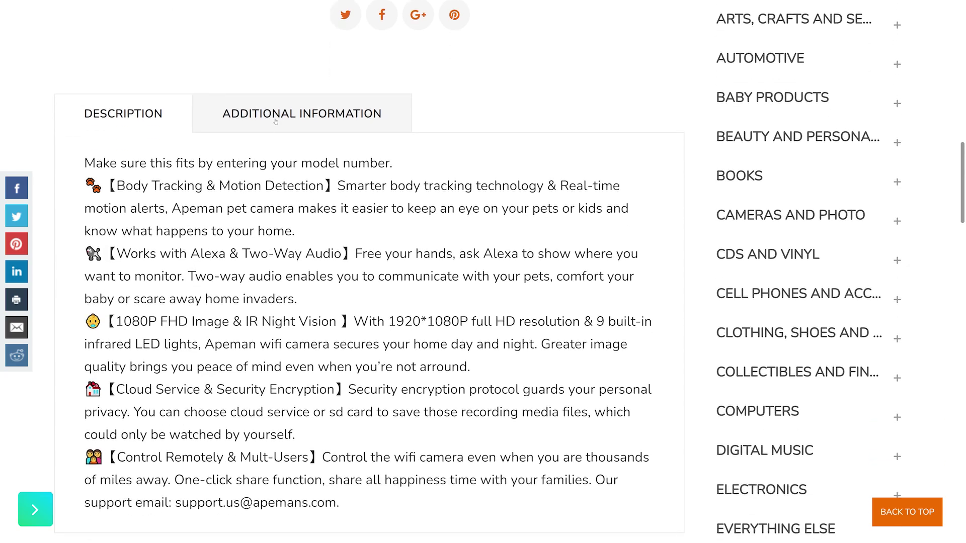
click(275, 121)
click(129, 128)
scroll(366, 236, down, 7)
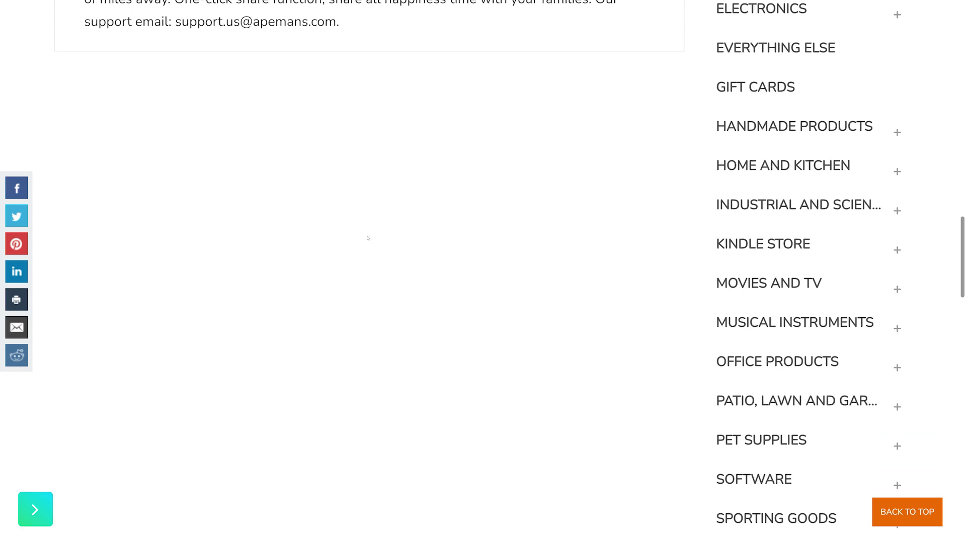
scroll(411, 304, up, 8)
scroll(411, 303, up, 8)
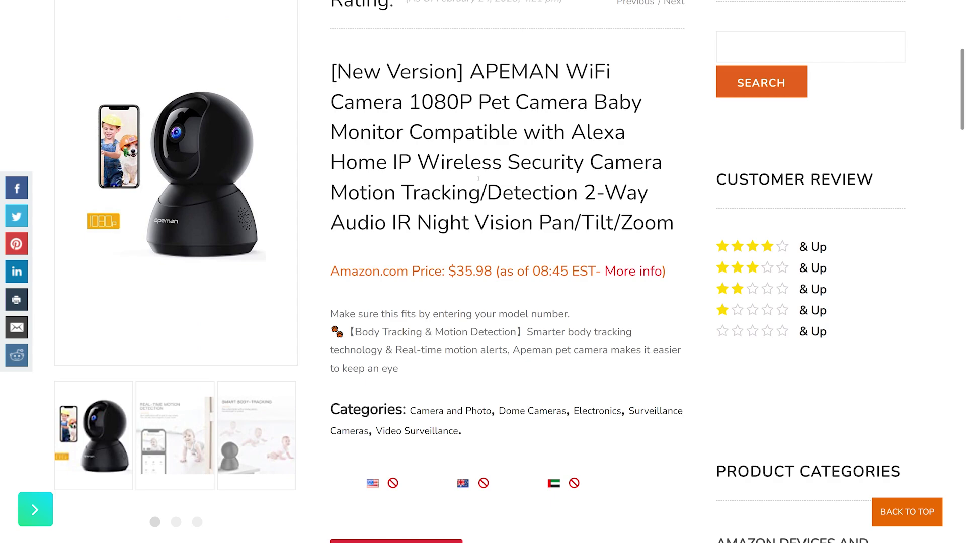
scroll(451, 205, down, 6)
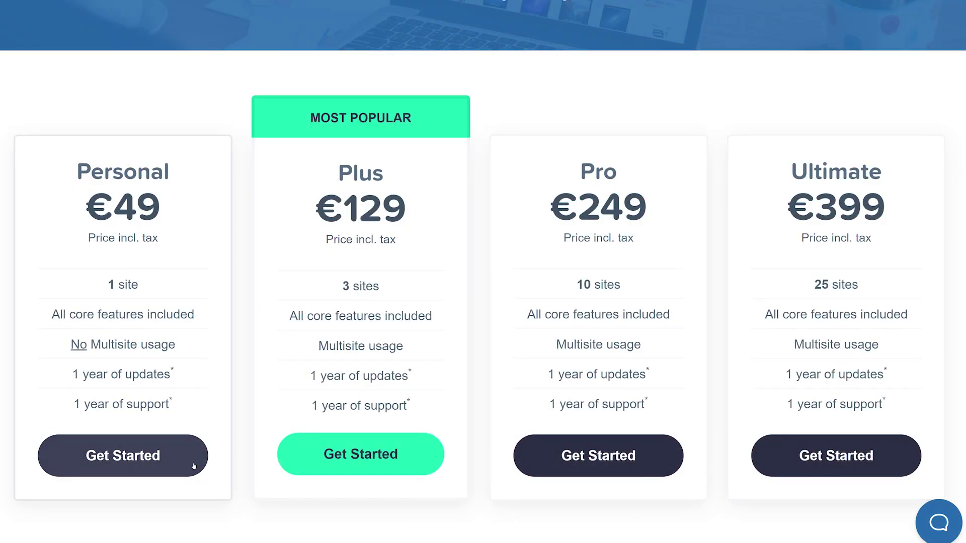
Start checkout for the €49 Personal plan and scroll down the checkout form
click(180, 463)
scroll(120, 415, down, 15)
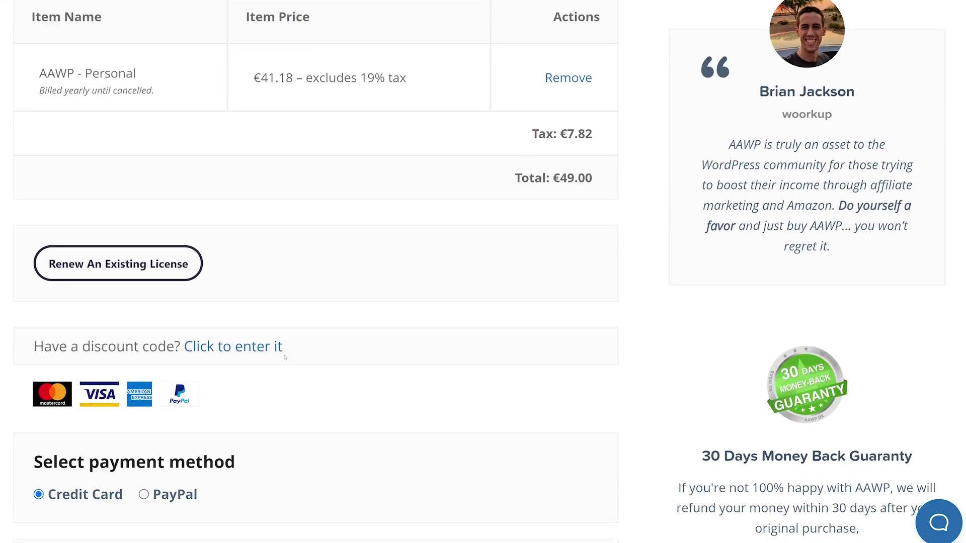
scroll(120, 415, down, 15)
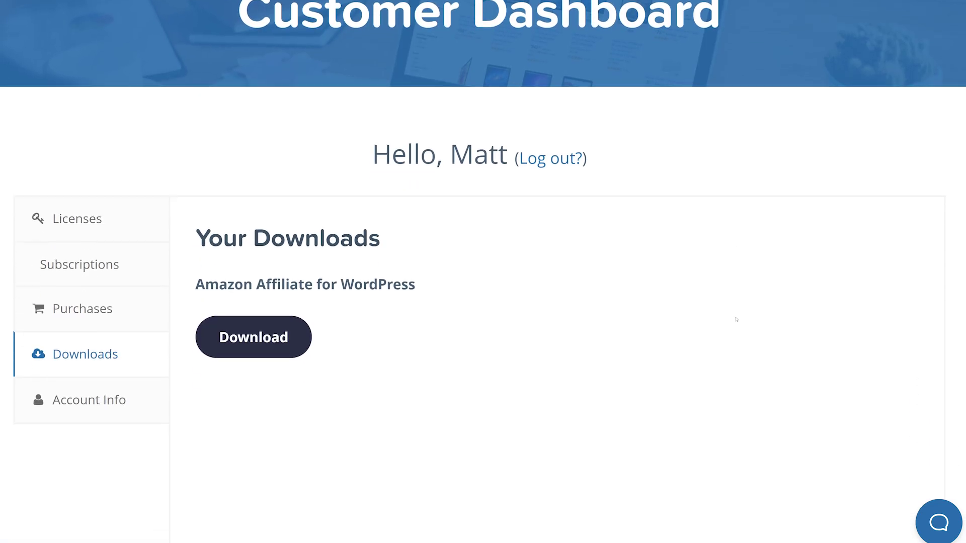
scroll(455, 276, down, 2)
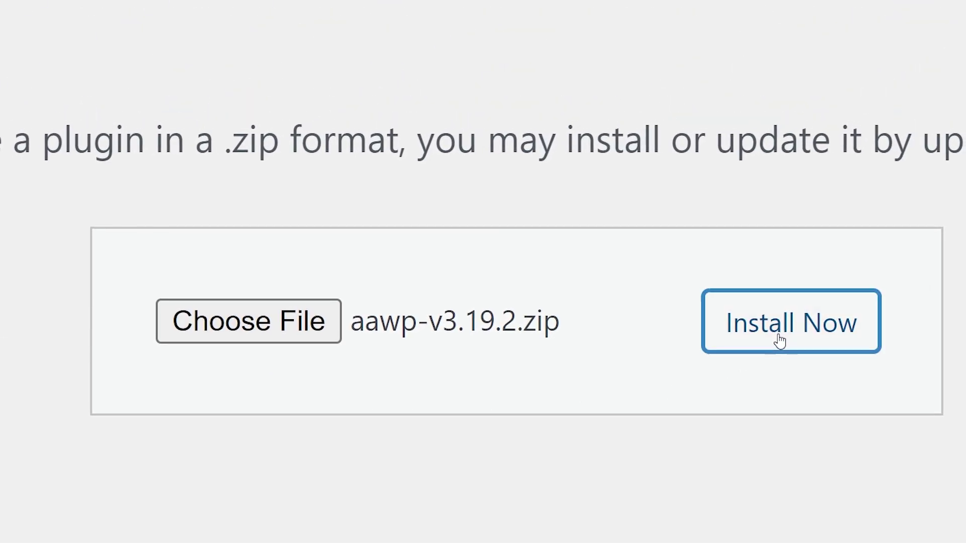
Install and activate the AAWP plugin from aawp-v3.19.2.zip
click(780, 341)
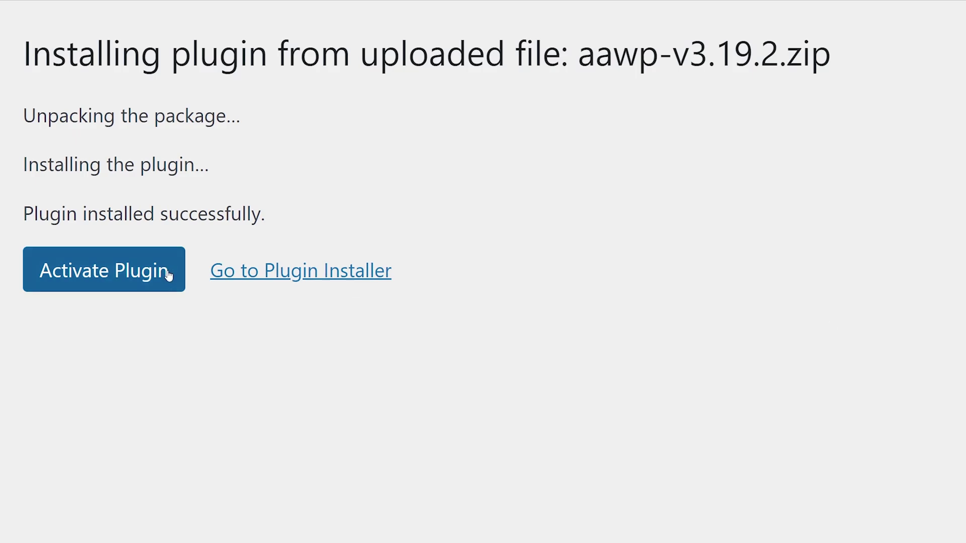
click(168, 275)
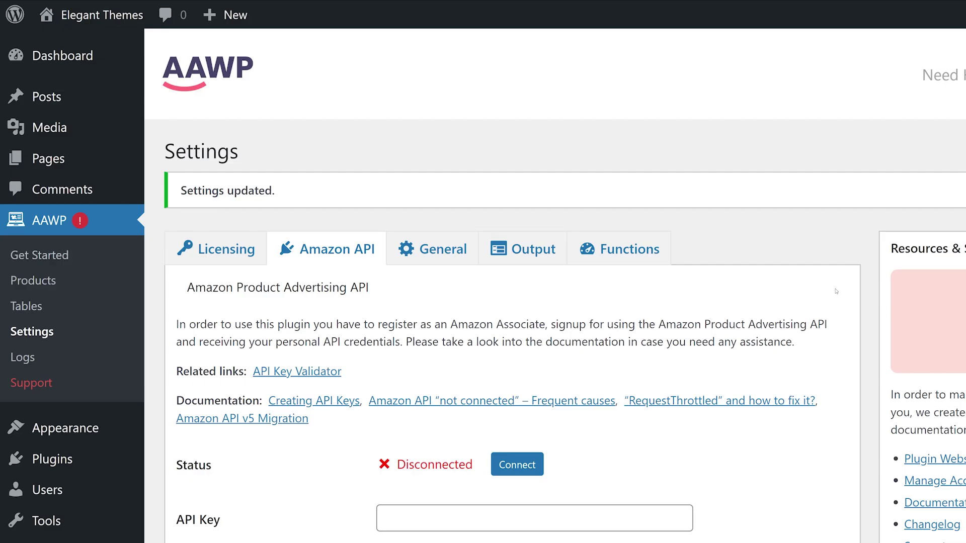
scroll(836, 292, down, 5)
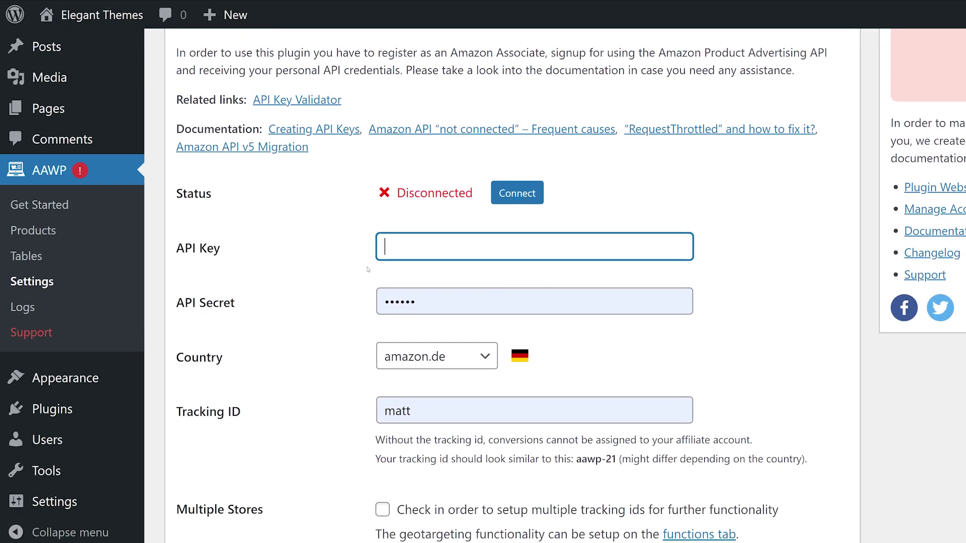
Review the AAWP Amazon API settings, including the list of Amazon store countries
click(429, 359)
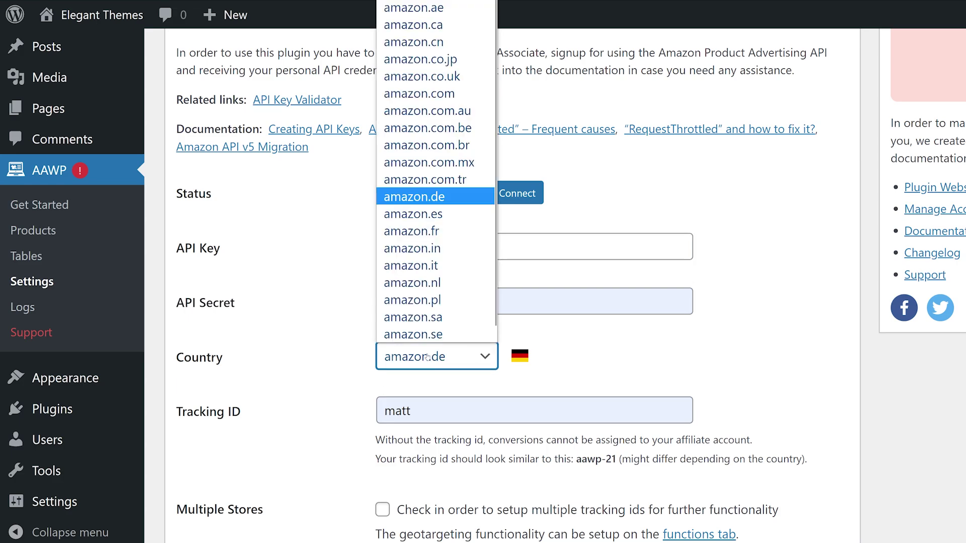
scroll(425, 307, down, 1)
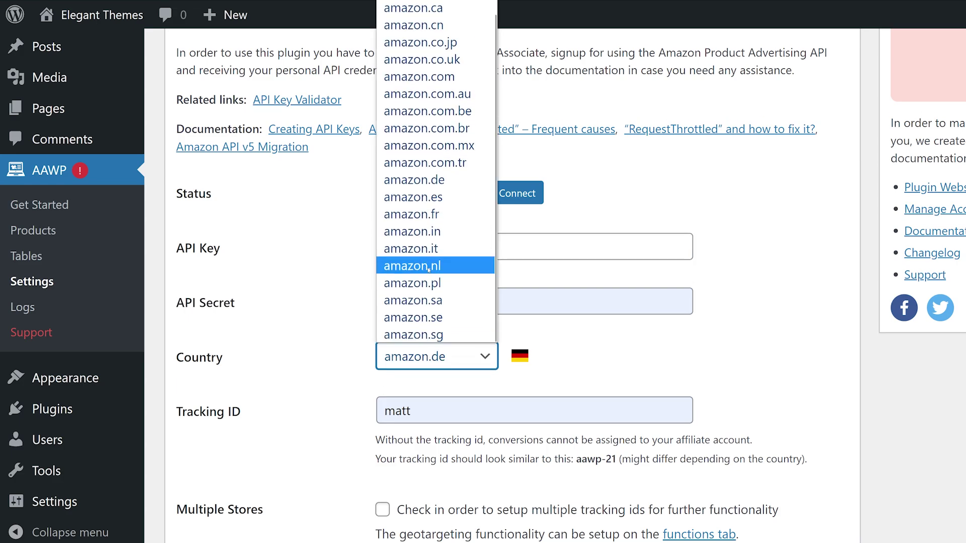
scroll(443, 184, up, 1)
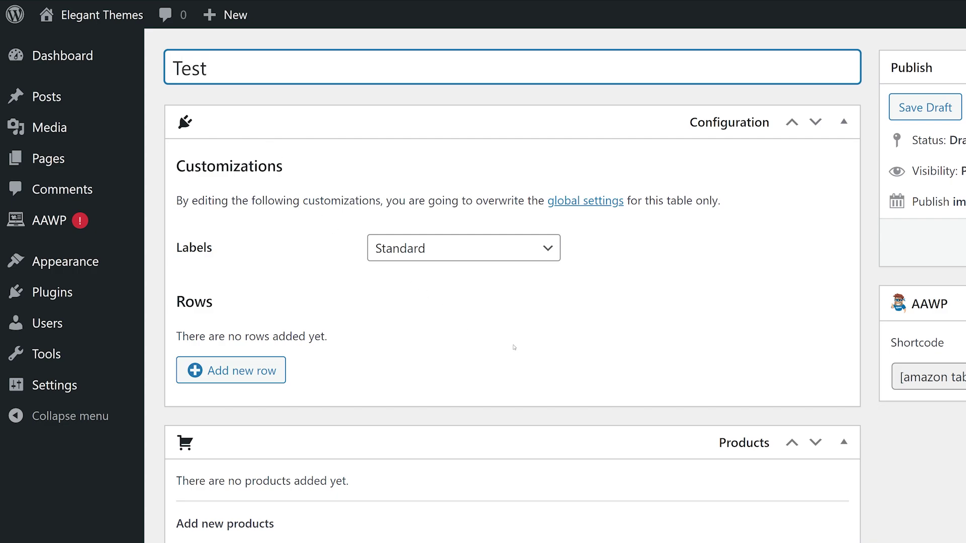
Add two rows to the Test table, the first showing Title and the second Price
click(253, 375)
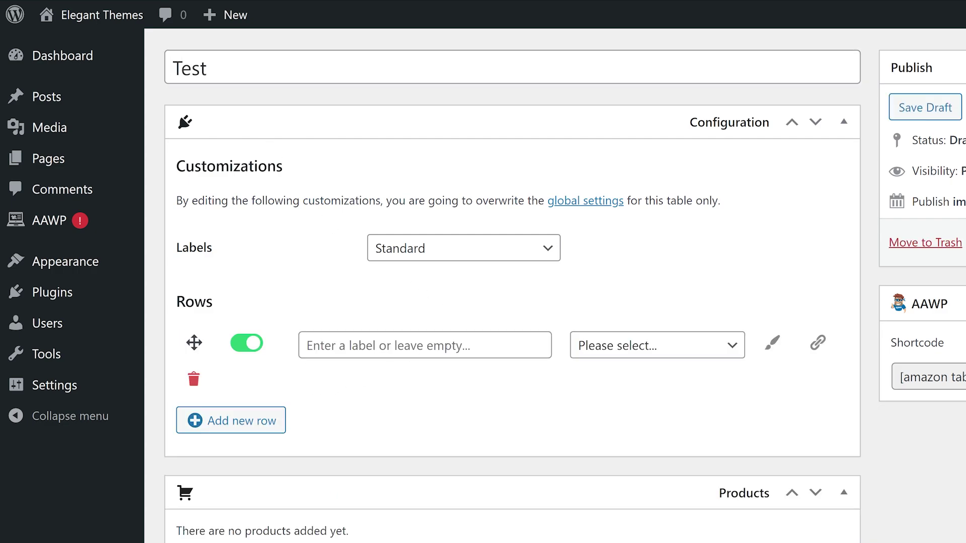
click(237, 419)
click(610, 425)
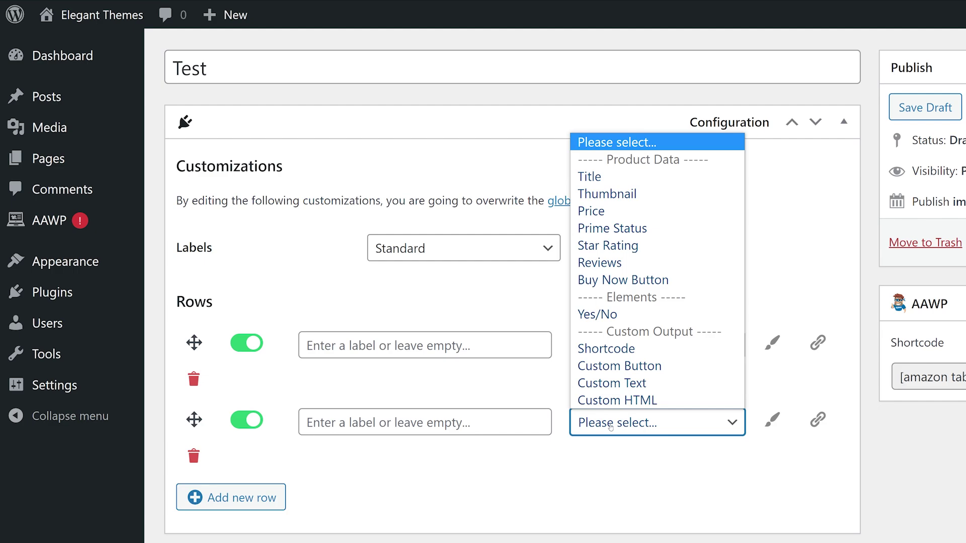
click(624, 211)
click(636, 345)
click(609, 103)
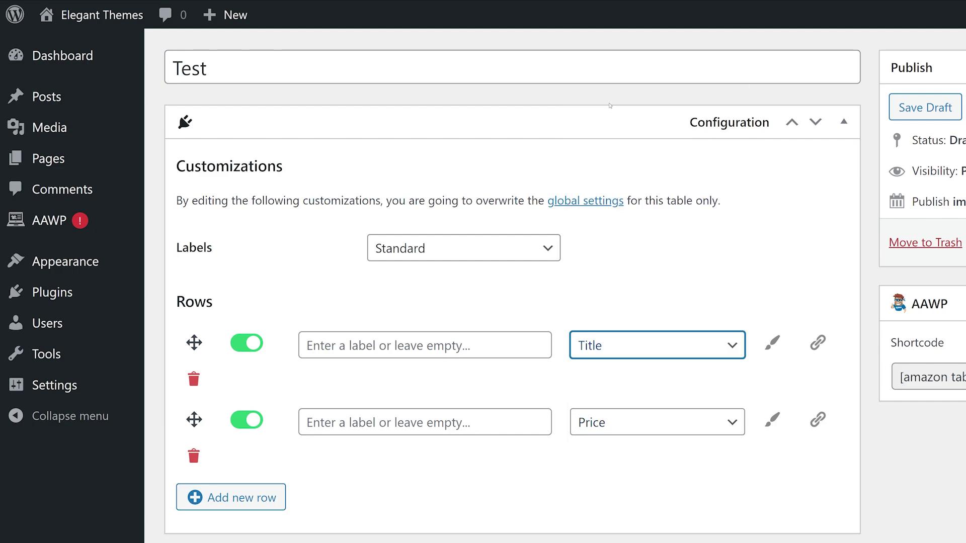
Add two products by ASIN, the second being B07TXM7K4T, and publish the table
scroll(658, 280, down, 5)
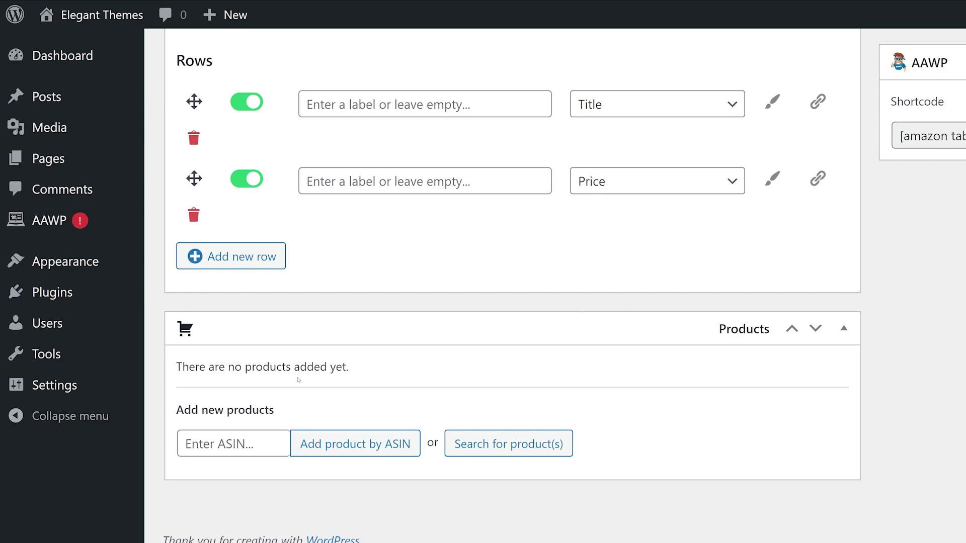
key(ctrl+v)
key(Return)
scroll(224, 437, down, 3)
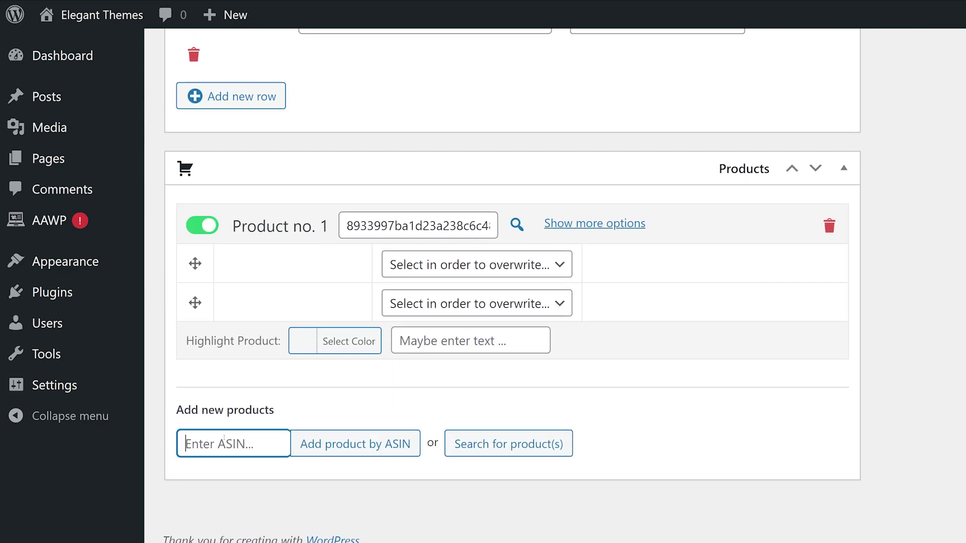
click(370, 444)
scroll(831, 453, down, 4)
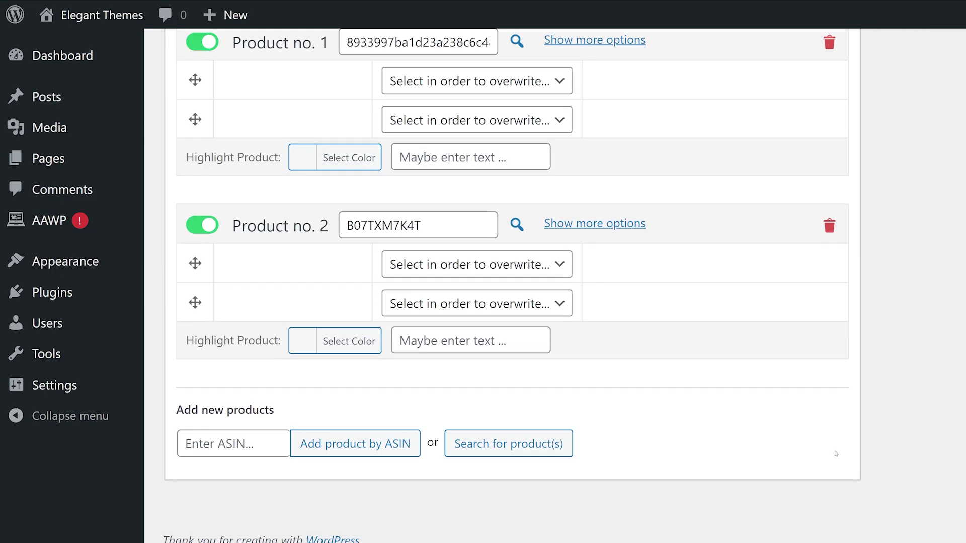
scroll(835, 454, up, 10)
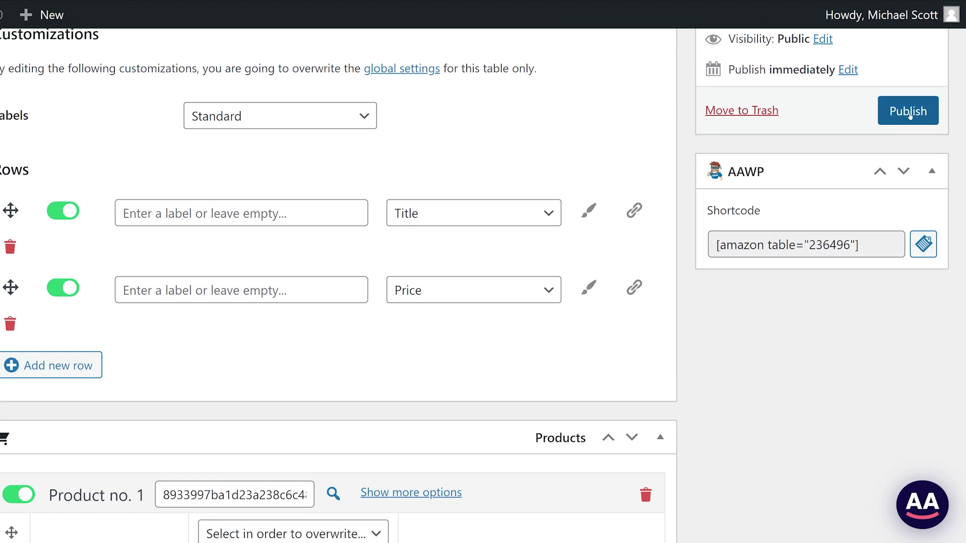
click(908, 111)
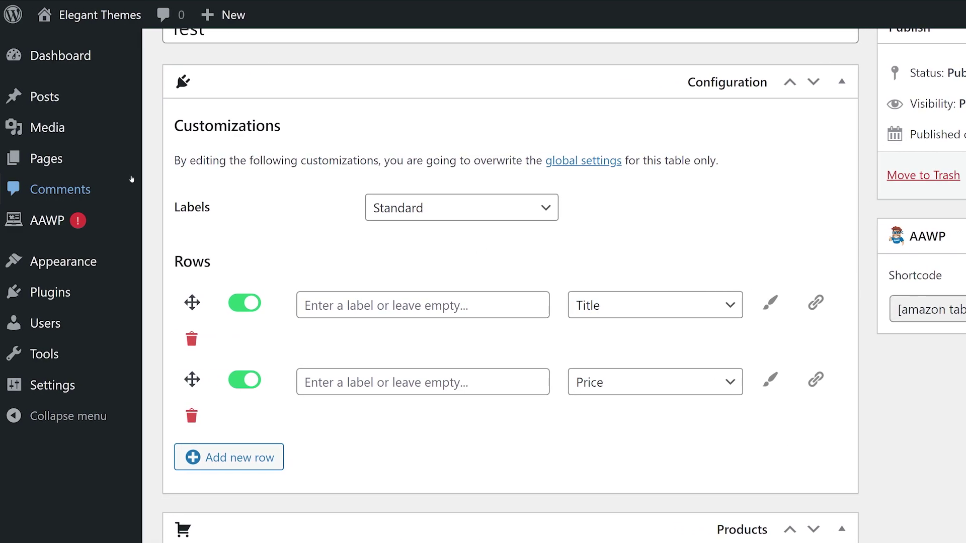
Paste the Test table's shortcode into a new page titled AAWP
mouse_move(65, 150)
click(183, 182)
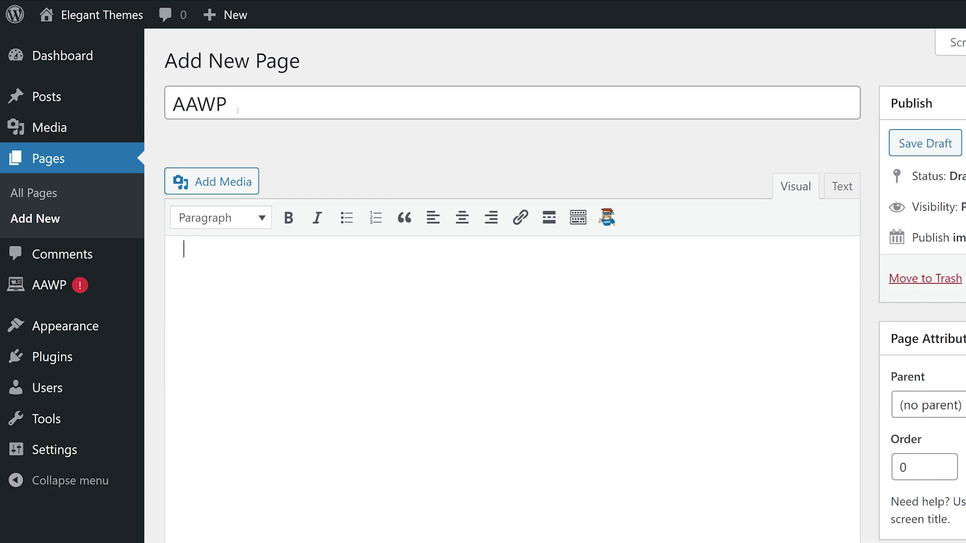
text([amazon table="236496"])
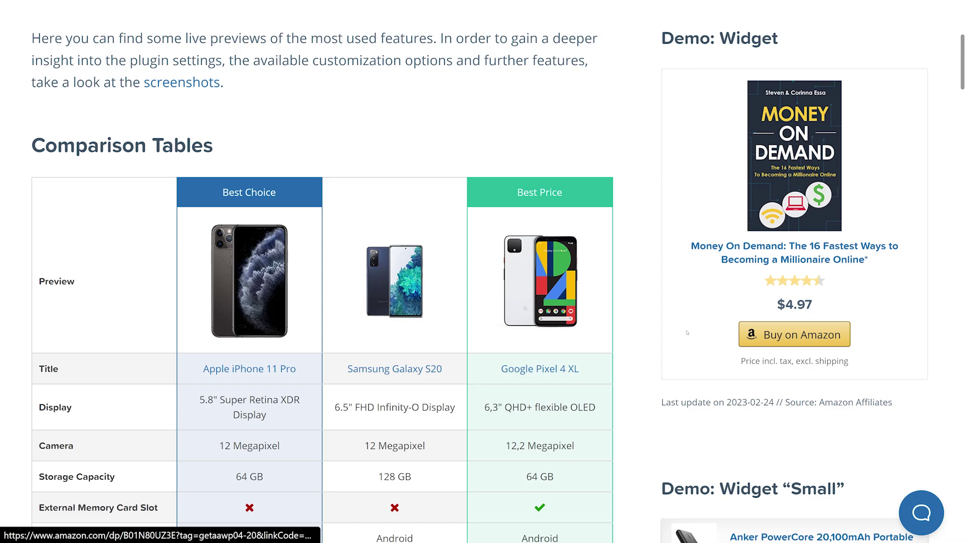
scroll(654, 344, down, 5)
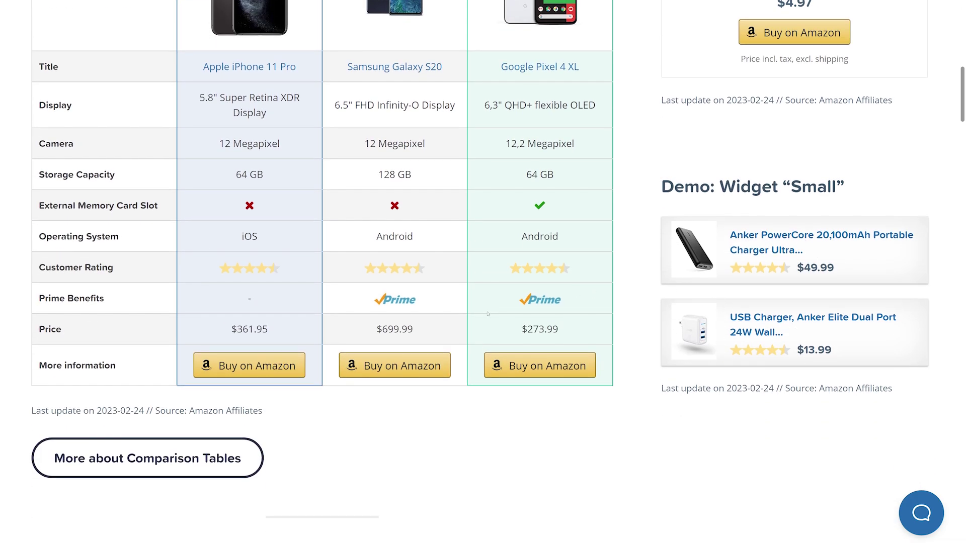
scroll(437, 319, down, 8)
scroll(411, 288, down, 16)
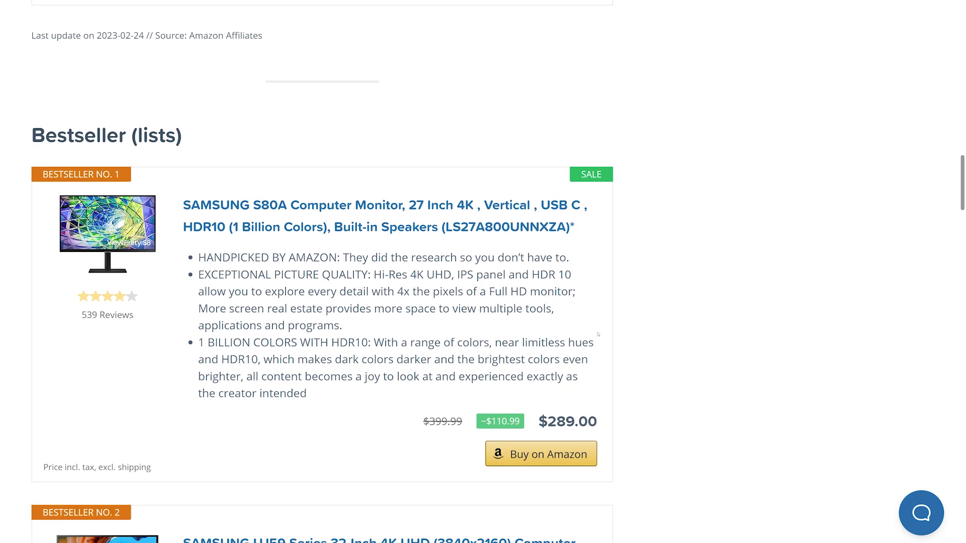
scroll(379, 352, down, 16)
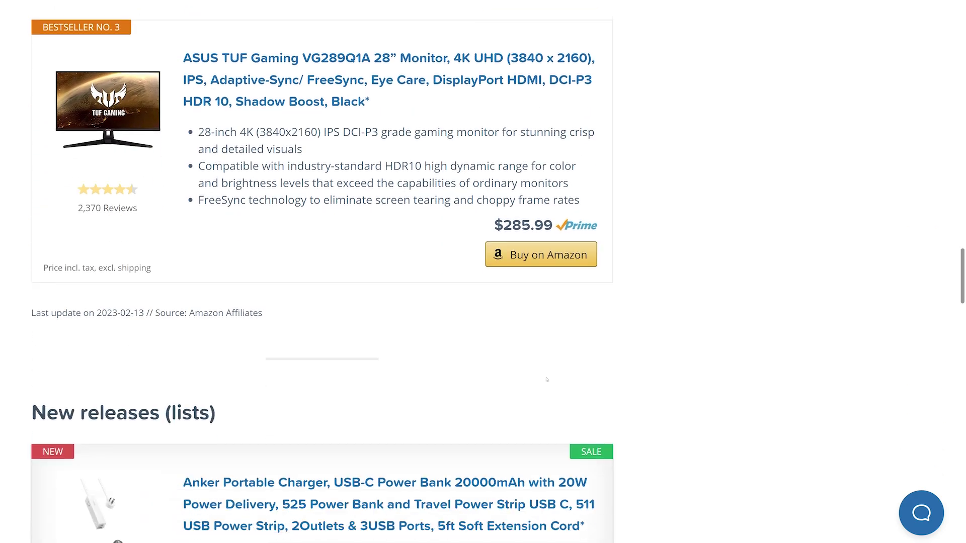
scroll(702, 390, down, 12)
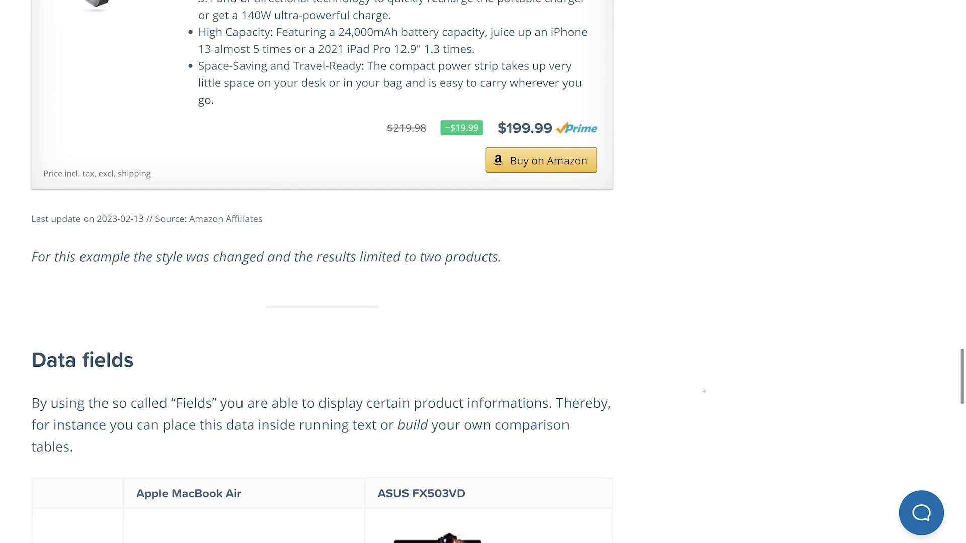
scroll(241, 348, down, 2)
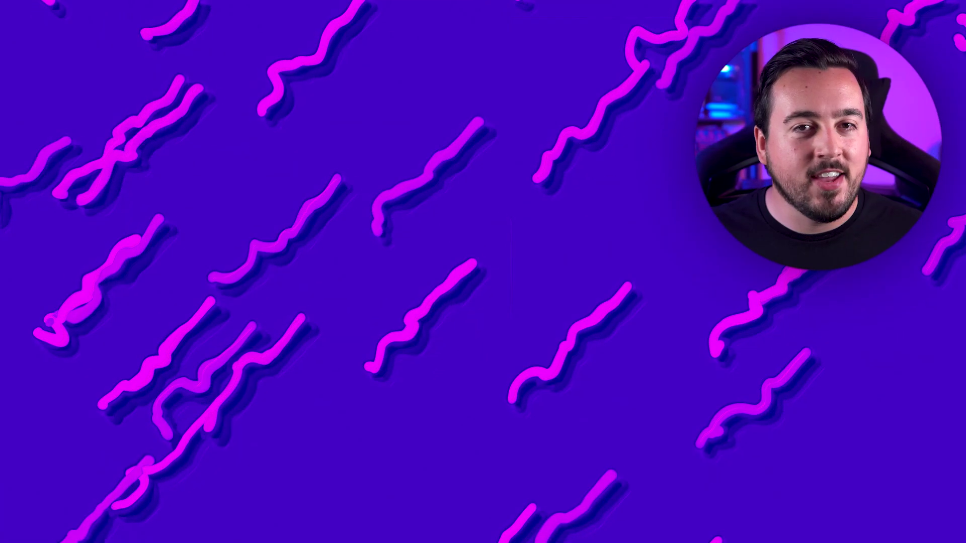